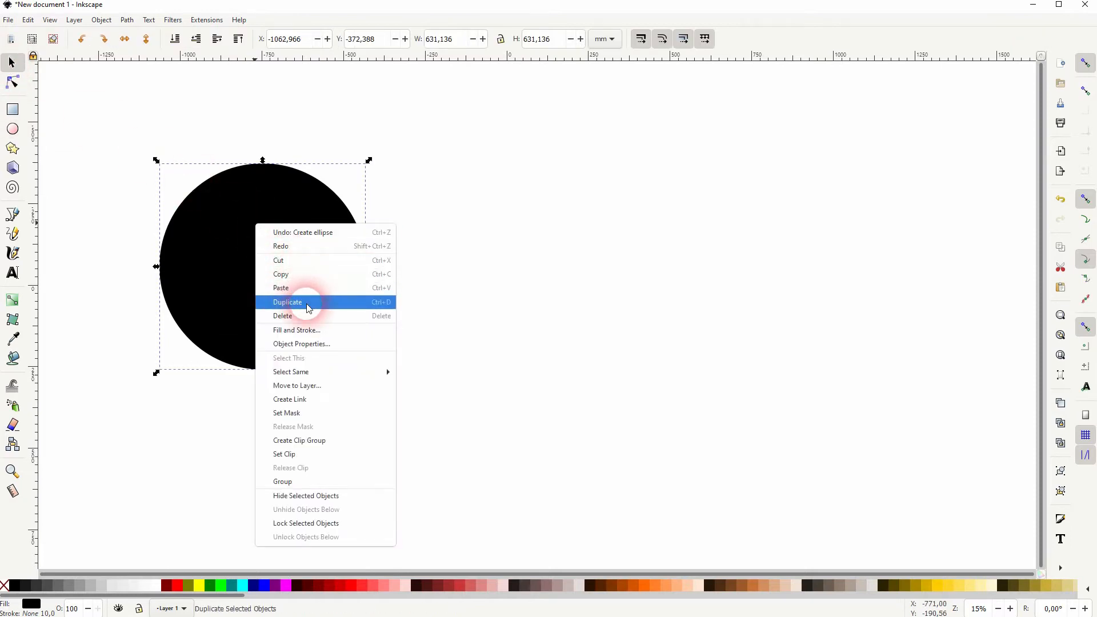
Step: Duplicate the circle, offset the copy to the right so they overlap, and give both circles no fill and a black stroke
{"action": "left_click", "coordinate": [308, 303]}
{"action": "left_click_drag", "start_coordinate": [263, 276], "coordinate": [391, 276]}
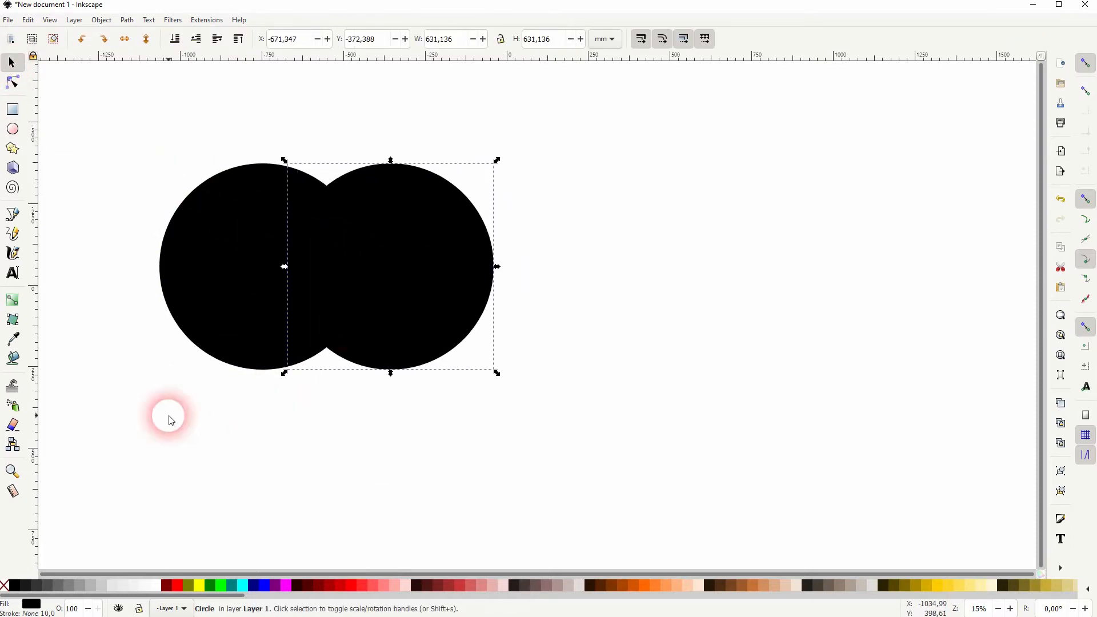
{"action": "left_click", "coordinate": [240, 341], "text": "shift"}
{"action": "left_click", "coordinate": [6, 586]}
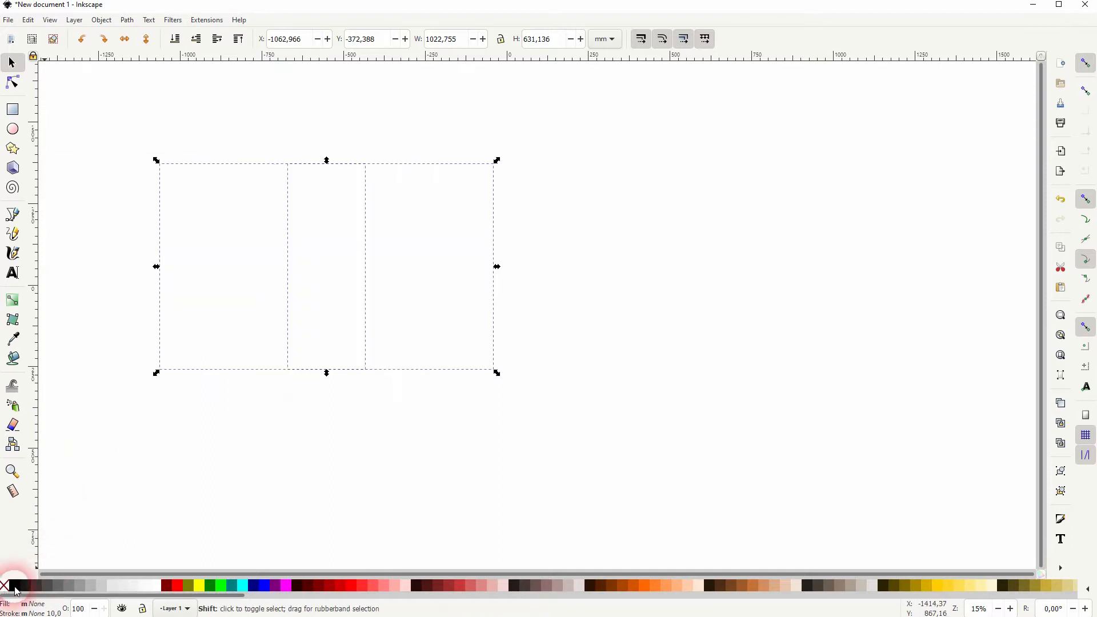
{"action": "left_click", "coordinate": [16, 586], "text": "shift"}
Step: Move the right circle farther right to narrow the overlap, so the pair spans about 1125 mm
{"action": "left_click", "coordinate": [497, 263]}
{"action": "left_click", "coordinate": [495, 260]}
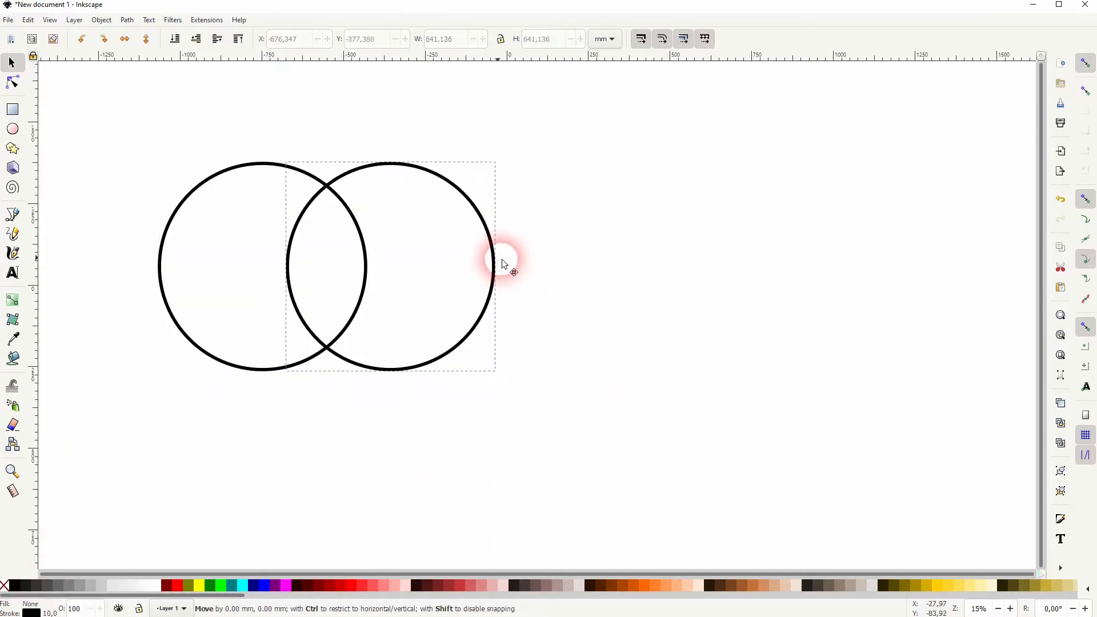
{"action": "left_click_drag", "start_coordinate": [501, 259], "coordinate": [514, 264]}
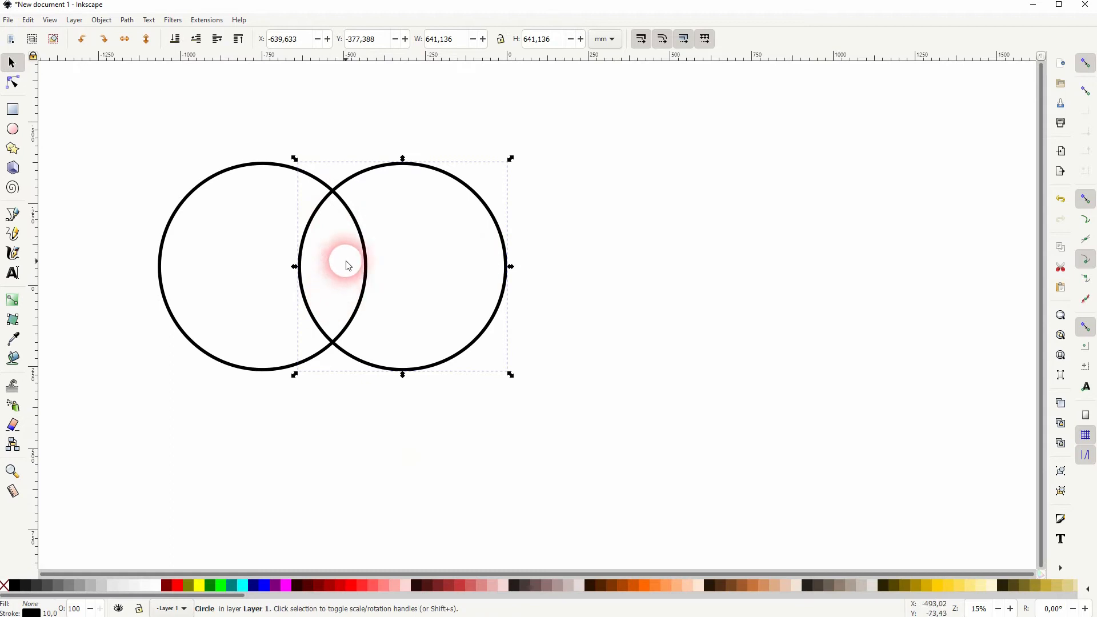
{"action": "mouse_move", "coordinate": [507, 247]}
{"action": "left_mouse_down"}
{"action": "mouse_move", "coordinate": [553, 257]}
{"action": "mouse_move", "coordinate": [463, 257]}
{"action": "mouse_move", "coordinate": [526, 254]}
{"action": "left_mouse_up"}
Step: Divide the two overlapping circles with the Division path operation and delete the leftover piece, keeping only the lens-shaped overlap
{"action": "left_click_drag", "start_coordinate": [108, 413], "coordinate": [600, 100]}
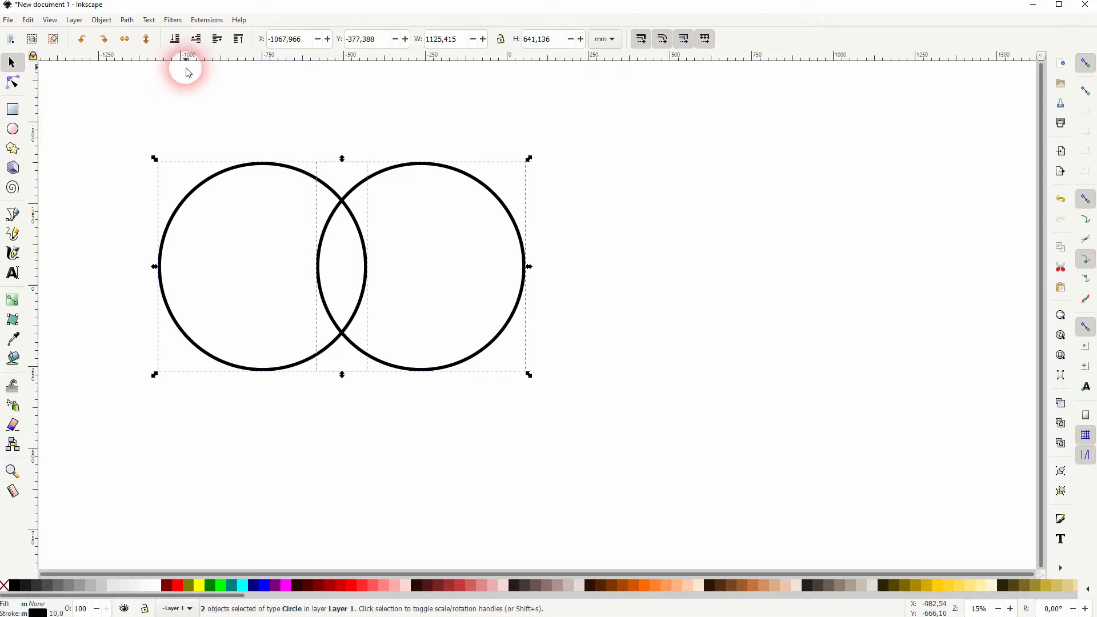
{"action": "left_click", "coordinate": [127, 20]}
{"action": "left_click", "coordinate": [158, 138]}
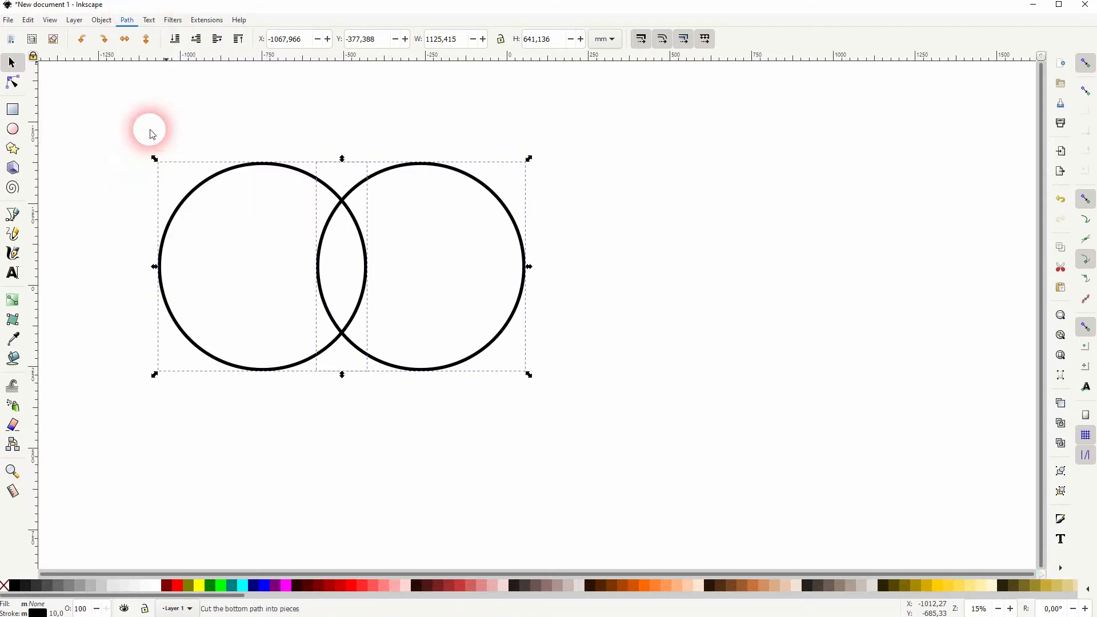
{"action": "left_click", "coordinate": [289, 171]}
{"action": "left_click", "coordinate": [421, 178]}
{"action": "left_click", "coordinate": [326, 184]}
{"action": "key", "text": "Delete"}
Step: Move the lens shape to the empty area on the right and give it a black fill without stroke
{"action": "left_click_drag", "start_coordinate": [347, 245], "coordinate": [679, 275]}
{"action": "left_click", "coordinate": [17, 589]}
{"action": "left_click", "coordinate": [4, 586], "text": "shift"}
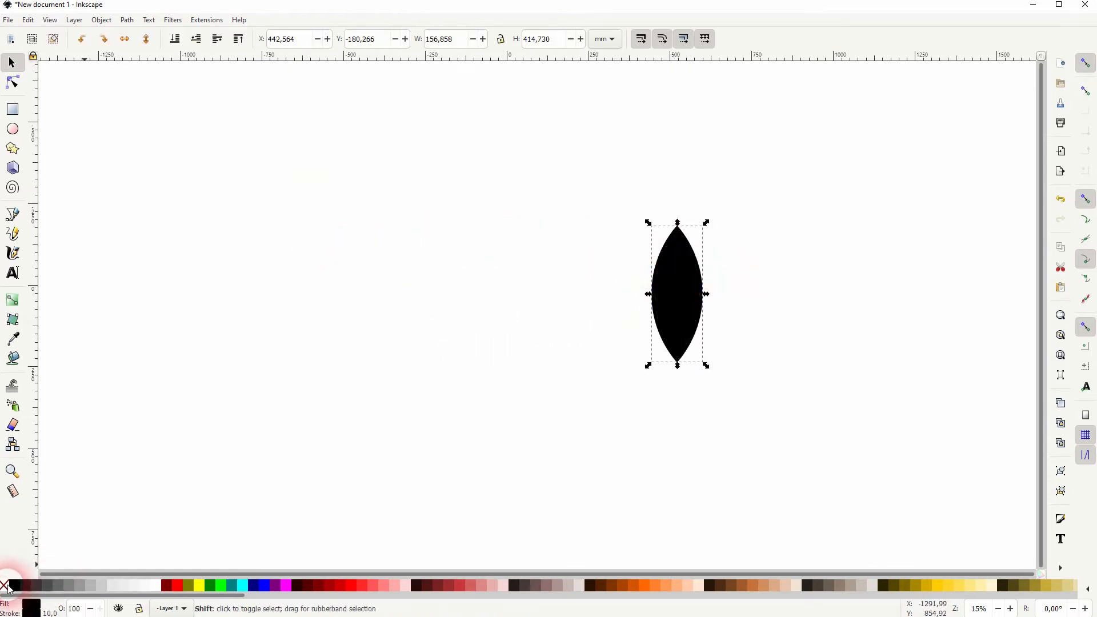
Step: Rotate the black leaf shape counterclockwise to a diagonal, with its upper tip pointing to the upper left
{"action": "left_click", "coordinate": [708, 278]}
{"action": "left_click", "coordinate": [688, 283]}
{"action": "left_click", "coordinate": [688, 283]}
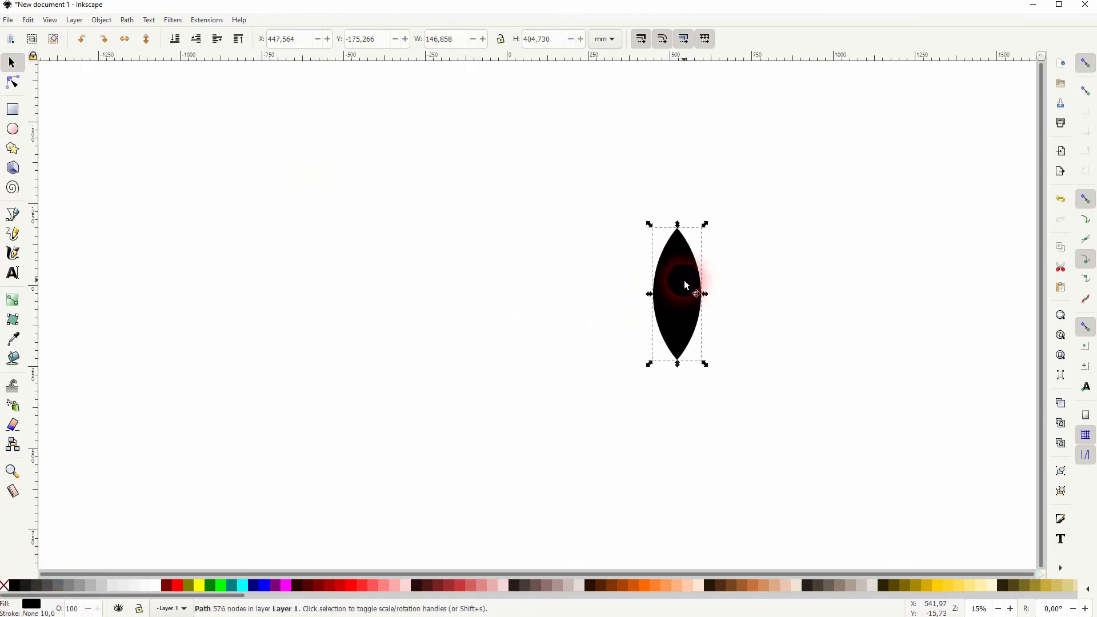
{"action": "mouse_move", "coordinate": [706, 223]}
{"action": "left_mouse_down"}
{"action": "mouse_move", "coordinate": [661, 234]}
{"action": "mouse_move", "coordinate": [709, 240]}
{"action": "left_mouse_up"}
{"action": "left_click", "coordinate": [676, 295]}
Step: Duplicate the leaf, flip the copy horizontally and place it just right of the original to form a V-shaped pair
{"action": "right_click", "coordinate": [666, 276]}
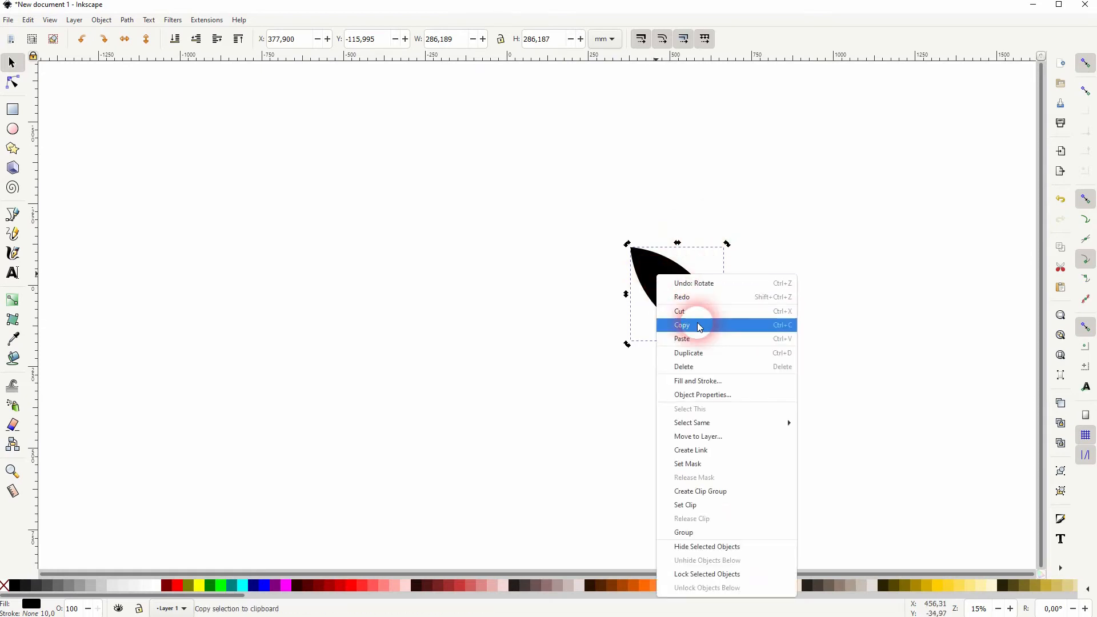
{"action": "left_click", "coordinate": [702, 352]}
{"action": "left_click_drag", "start_coordinate": [672, 304], "coordinate": [797, 275]}
{"action": "left_click", "coordinate": [101, 20]}
{"action": "left_click", "coordinate": [168, 310]}
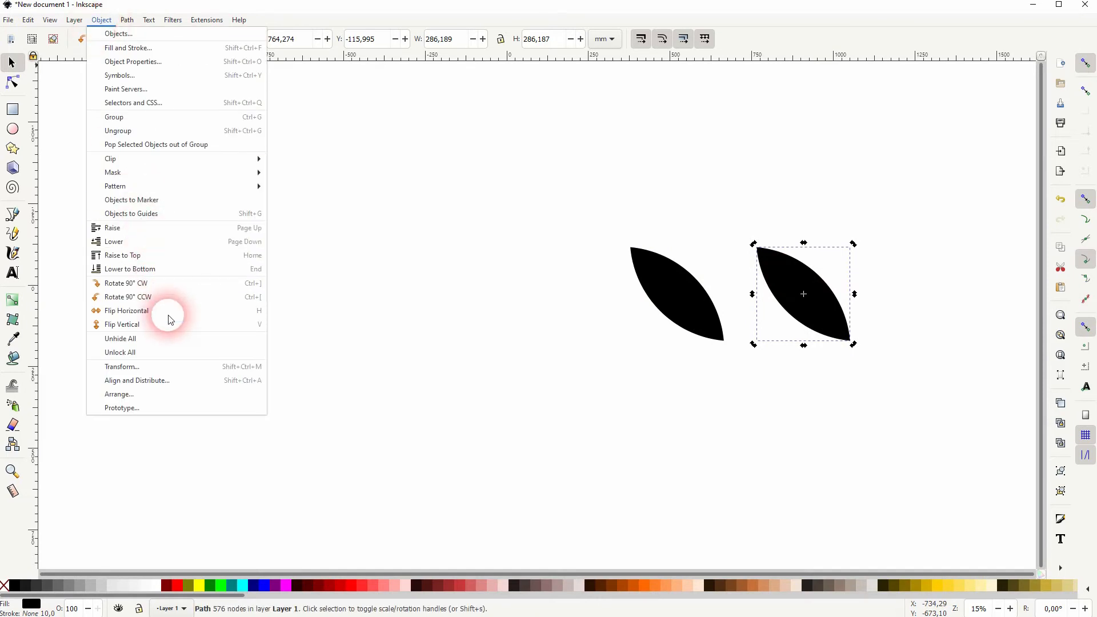
{"action": "left_click_drag", "start_coordinate": [782, 313], "coordinate": [750, 311]}
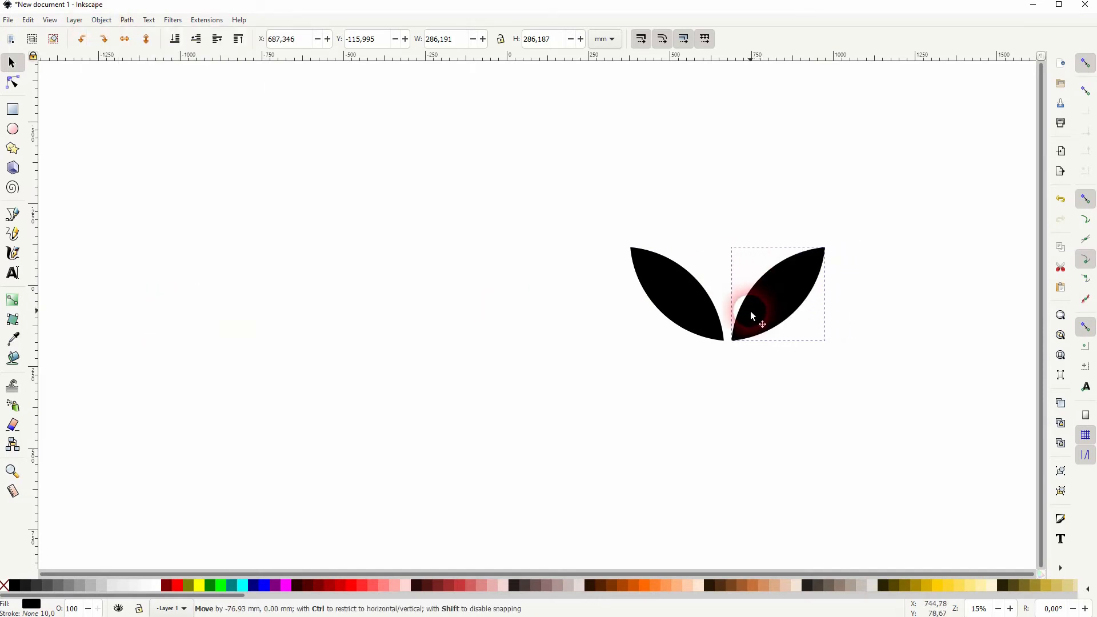
Step: Scale the pair of leaves down together so that each leaf is about 148 mm wide and high
{"action": "left_click", "coordinate": [732, 372]}
{"action": "left_click_drag", "start_coordinate": [571, 380], "coordinate": [894, 193]}
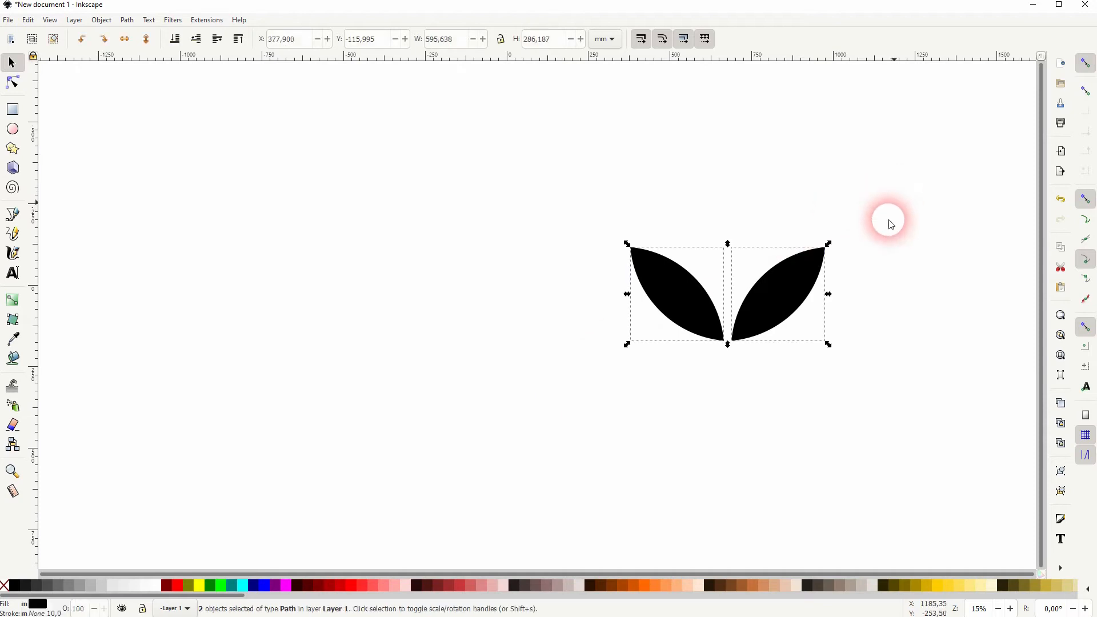
{"action": "left_click_drag", "start_coordinate": [827, 303], "coordinate": [757, 310]}
{"action": "left_click", "coordinate": [788, 359]}
{"action": "left_click_drag", "start_coordinate": [545, 363], "coordinate": [880, 182]}
{"action": "left_click_drag", "start_coordinate": [756, 306], "coordinate": [734, 303]}
Step: Draw a vertical straight line about 1105 mm tall left of the leaves and bend it leftward into an arc
{"action": "left_click", "coordinate": [89, 205]}
{"action": "left_click", "coordinate": [12, 214]}
{"action": "left_click", "coordinate": [316, 135]}
{"action": "left_click", "coordinate": [326, 498], "text": "ctrl"}
{"action": "left_click", "coordinate": [14, 83]}
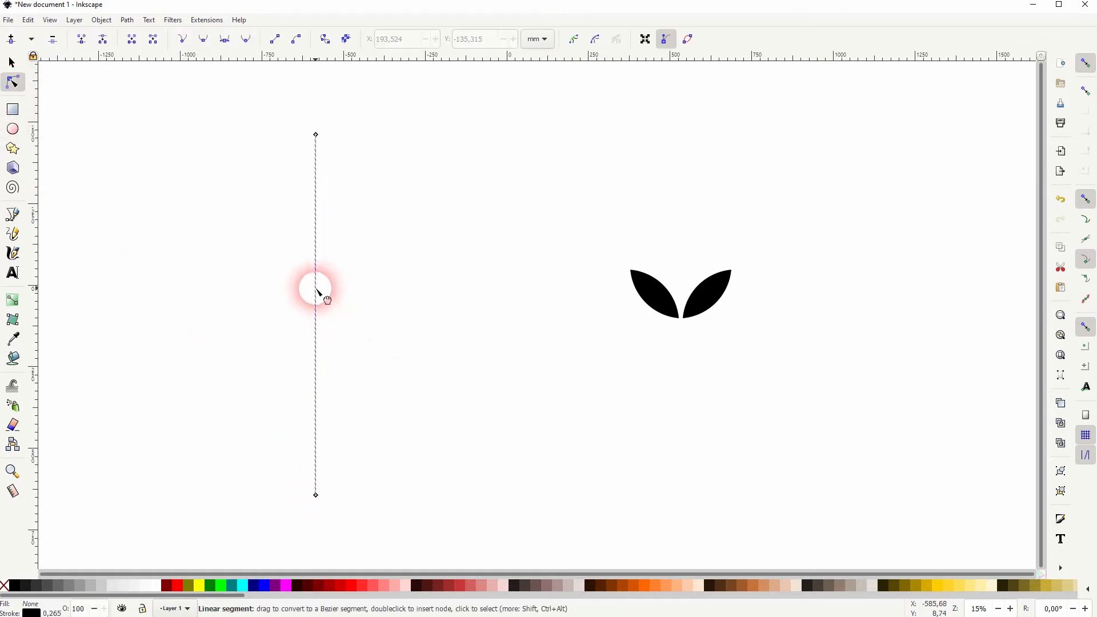
{"action": "left_click_drag", "start_coordinate": [316, 315], "coordinate": [243, 314]}
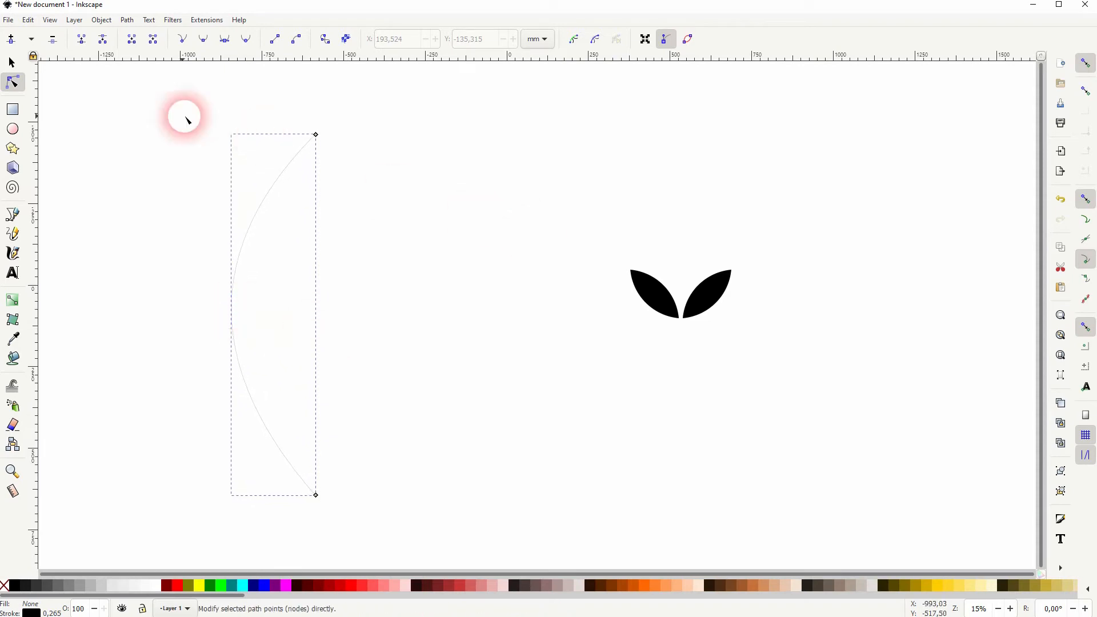
Step: Duplicate the arc, shift the copy to the right and scale it down to about 887 mm tall
{"action": "left_click", "coordinate": [11, 63]}
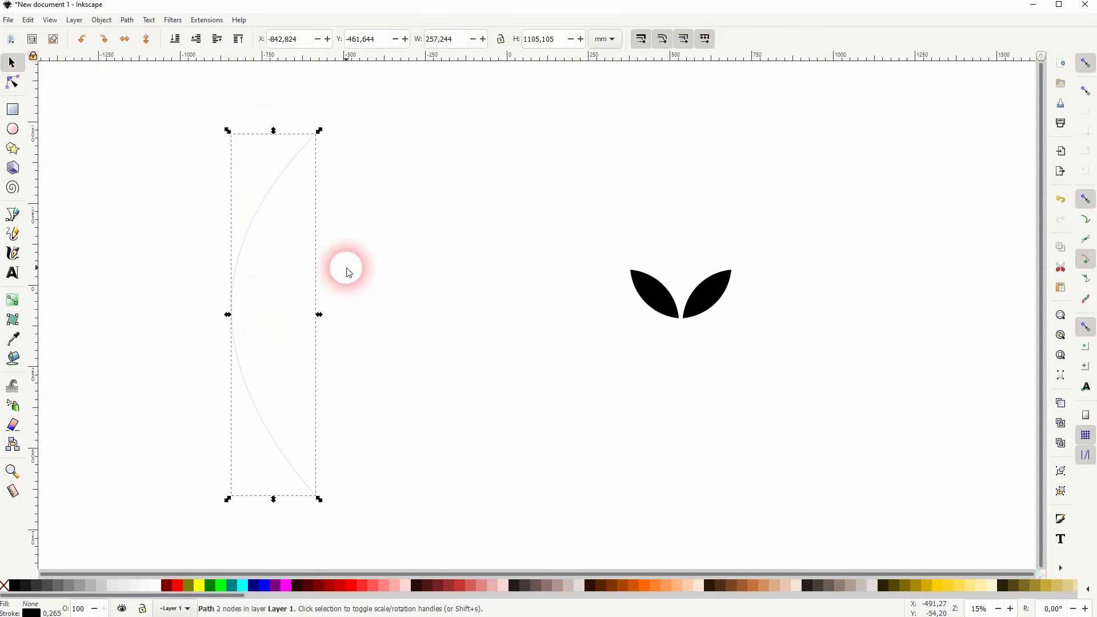
{"action": "left_click_drag", "start_coordinate": [237, 280], "coordinate": [289, 284]}
{"action": "mouse_move", "coordinate": [372, 316]}
{"action": "left_mouse_down"}
{"action": "mouse_move", "coordinate": [347, 315]}
{"action": "mouse_move", "coordinate": [356, 318]}
{"action": "left_mouse_up"}
{"action": "left_click", "coordinate": [434, 343]}
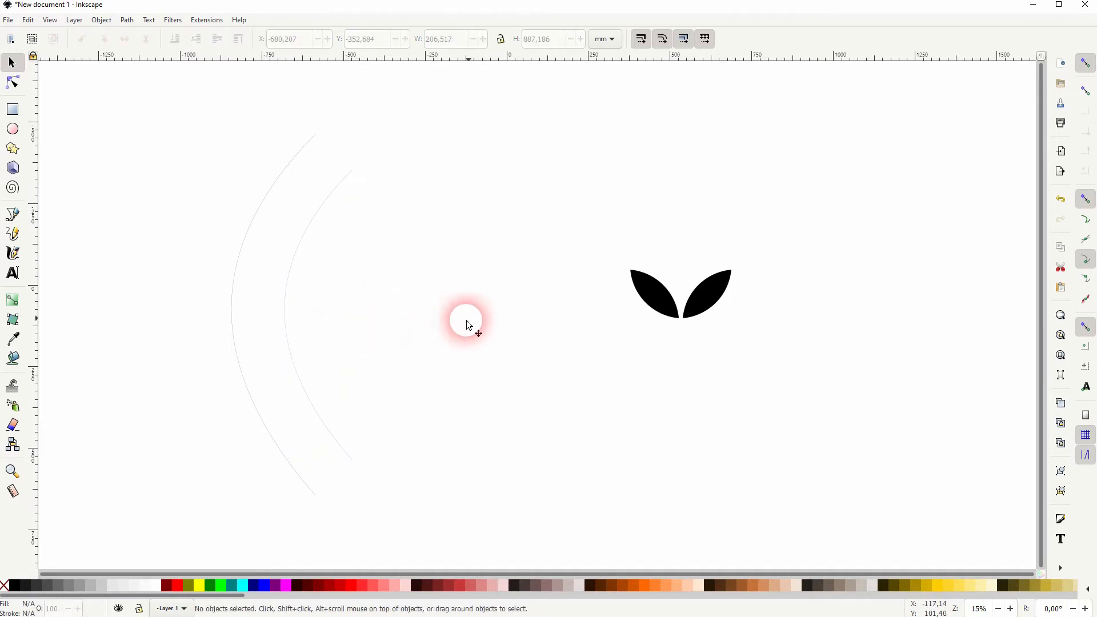
Step: Copy the right leaf of the pair to the clipboard
{"action": "left_click", "coordinate": [715, 304]}
{"action": "right_click", "coordinate": [710, 293]}
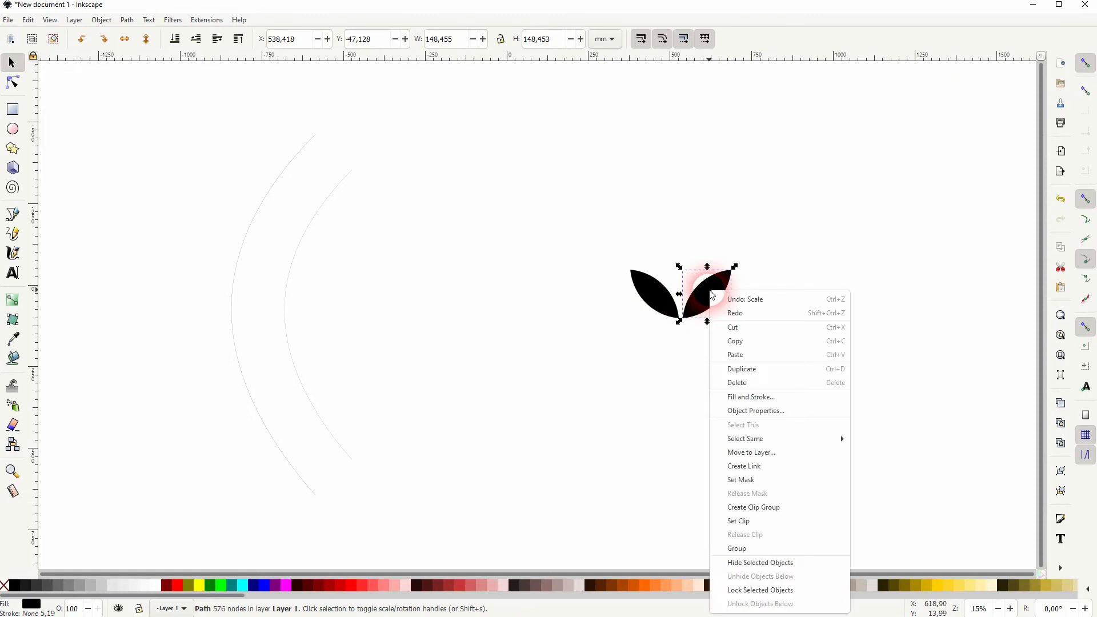
{"action": "left_click", "coordinate": [771, 351]}
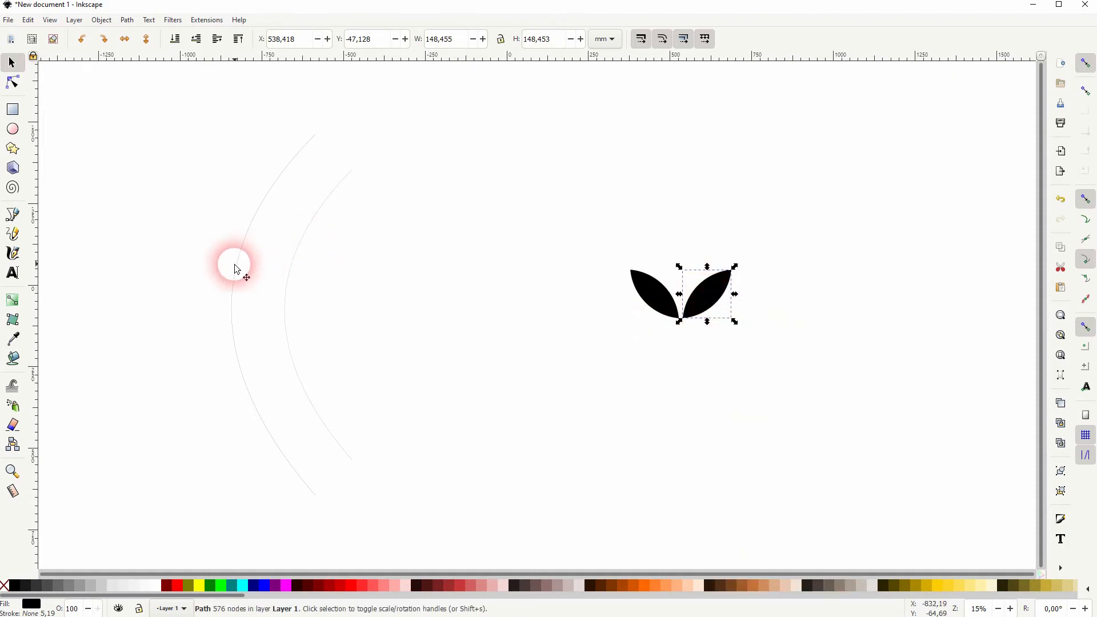
Step: Add the Pattern Along Path effect to the larger outer arc
{"action": "left_click", "coordinate": [235, 266]}
{"action": "left_click", "coordinate": [128, 20]}
{"action": "left_click", "coordinate": [167, 269]}
{"action": "left_click", "coordinate": [875, 122]}
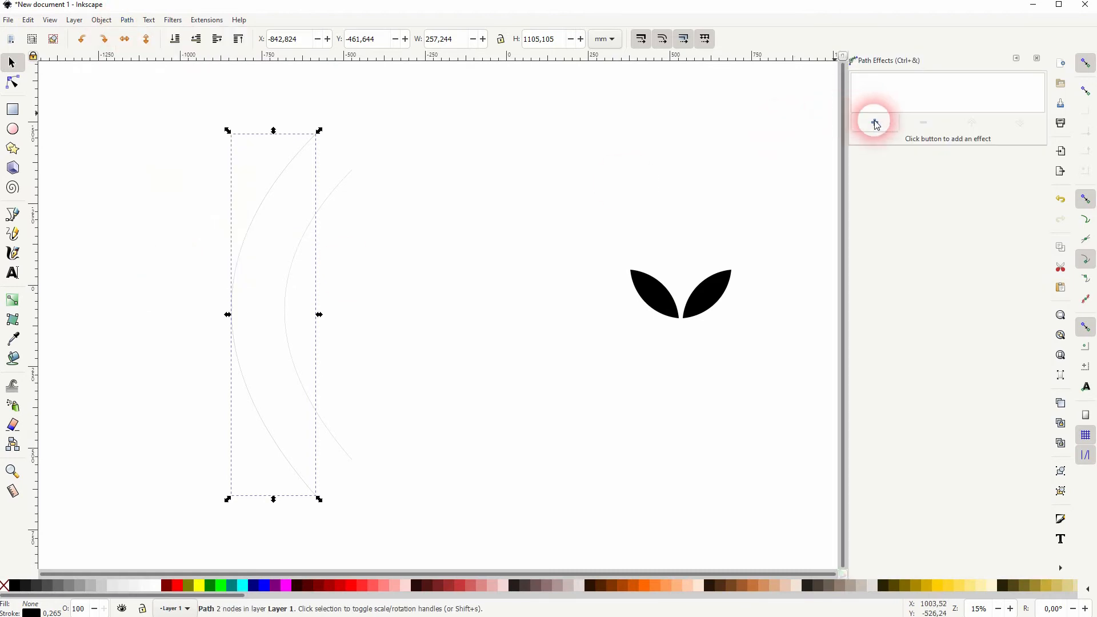
{"action": "left_click", "coordinate": [433, 365]}
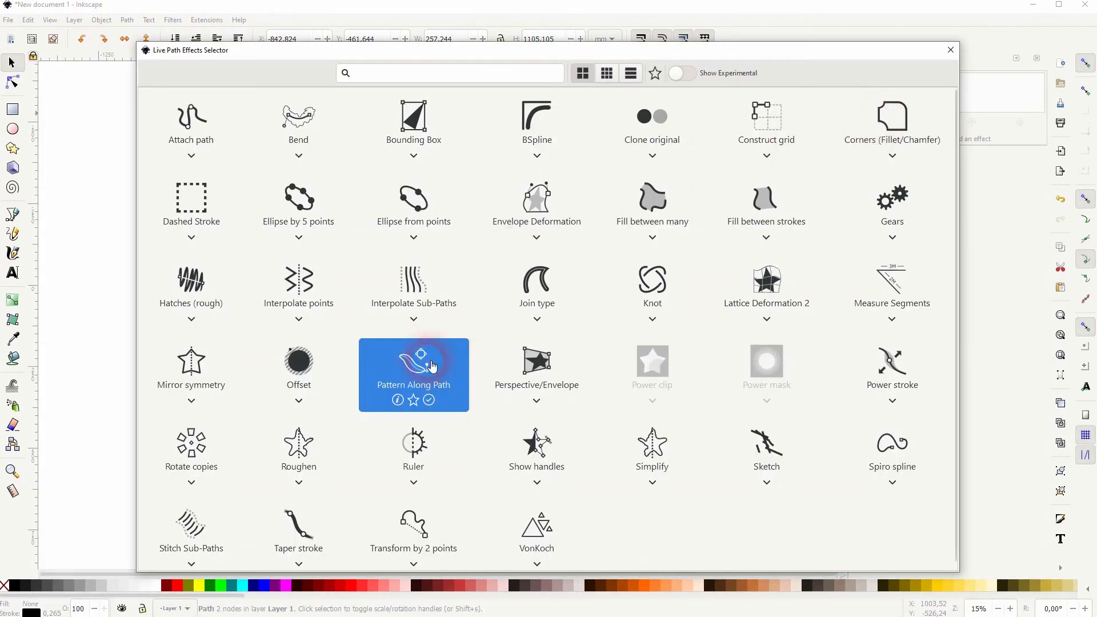
{"action": "left_click", "coordinate": [451, 388]}
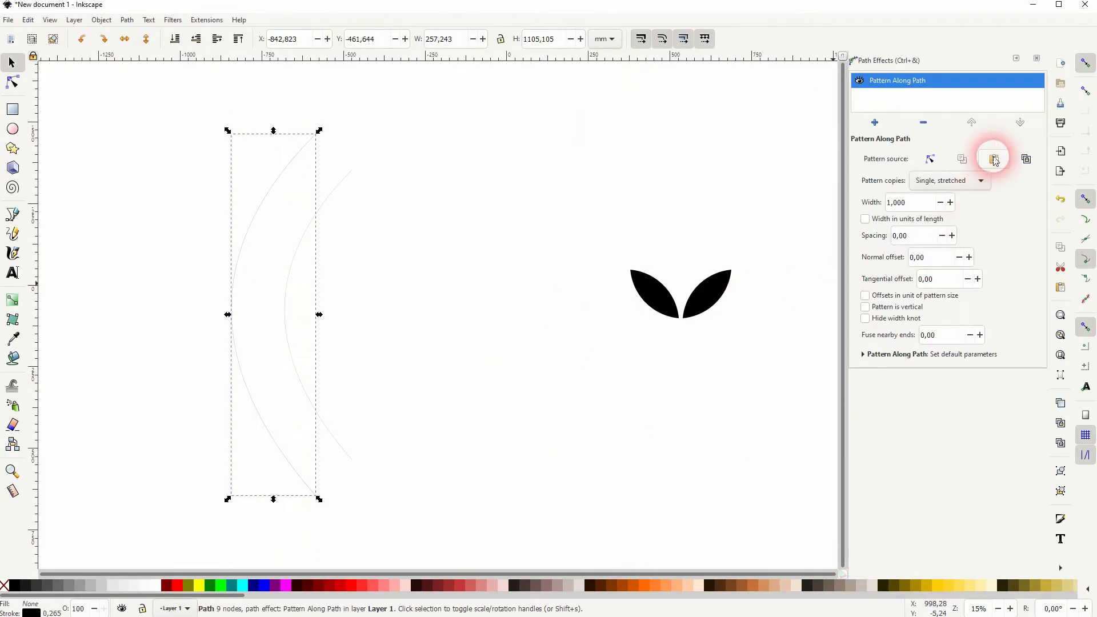
Step: Use the copied leaf as the outer arc's pattern source and set the pattern copies to Repeated
{"action": "left_click", "coordinate": [1027, 159]}
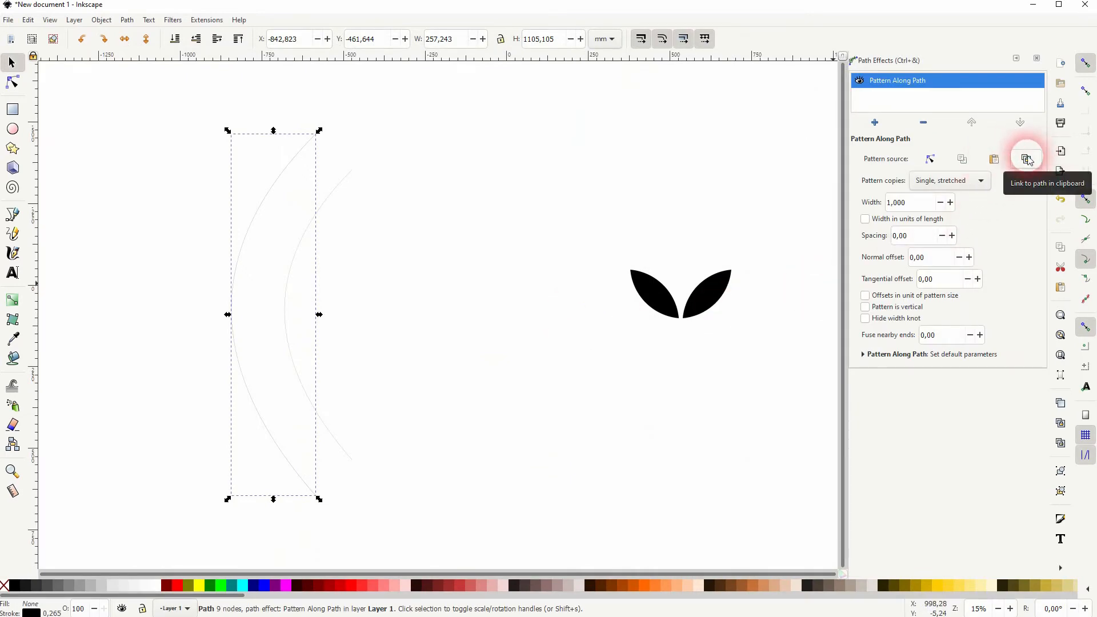
{"action": "left_click", "coordinate": [995, 159]}
{"action": "left_click", "coordinate": [688, 208]}
{"action": "left_click", "coordinate": [298, 154]}
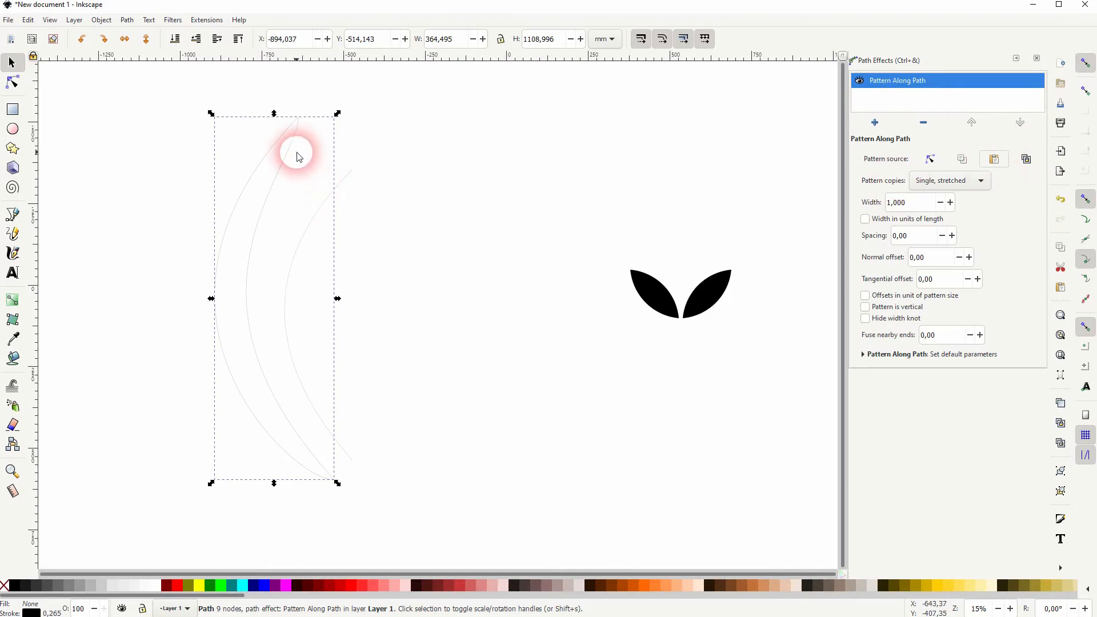
{"action": "left_click", "coordinate": [967, 180]}
{"action": "left_click", "coordinate": [950, 140]}
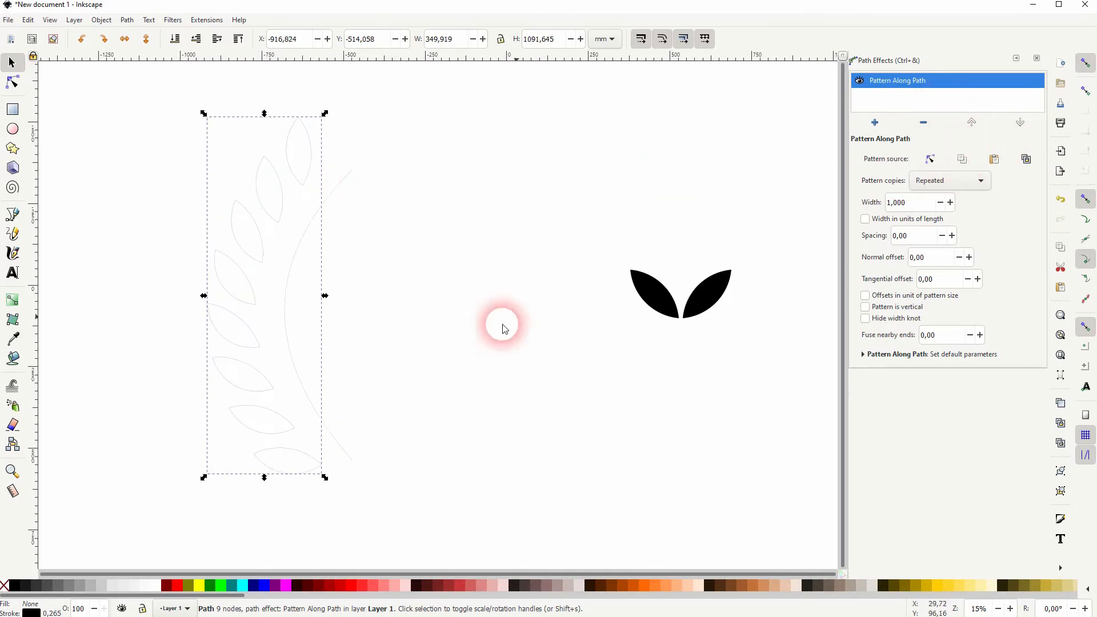
Step: Set the spacing of the leaves along the outer arc to -10
{"action": "left_click", "coordinate": [930, 243]}
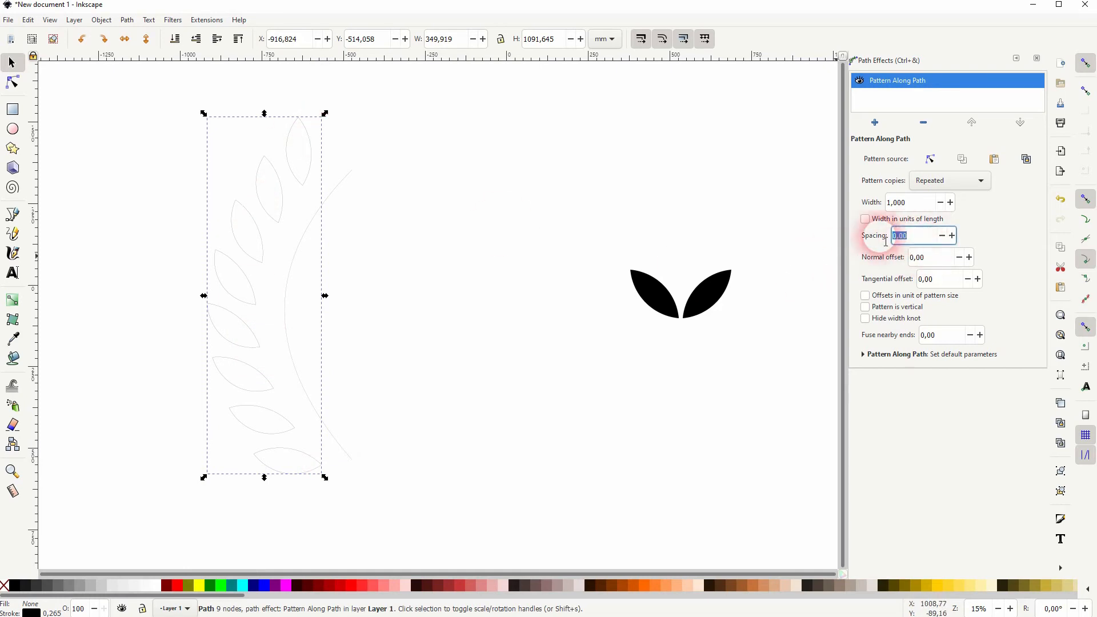
{"action": "left_click", "coordinate": [944, 239]}
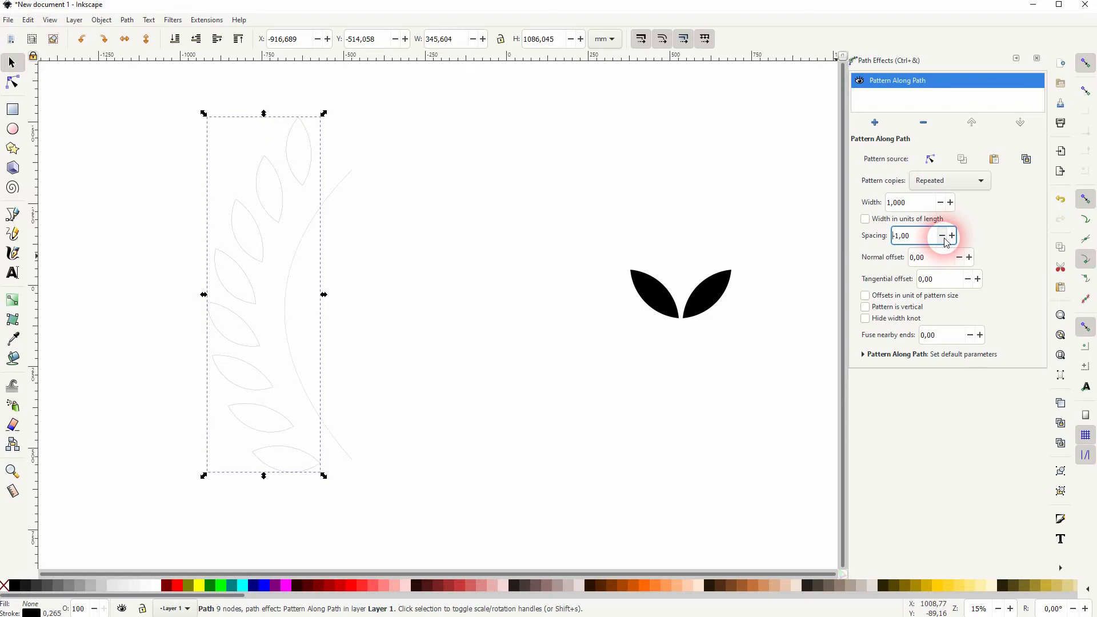
{"action": "left_click_drag", "start_coordinate": [930, 244], "coordinate": [880, 236]}
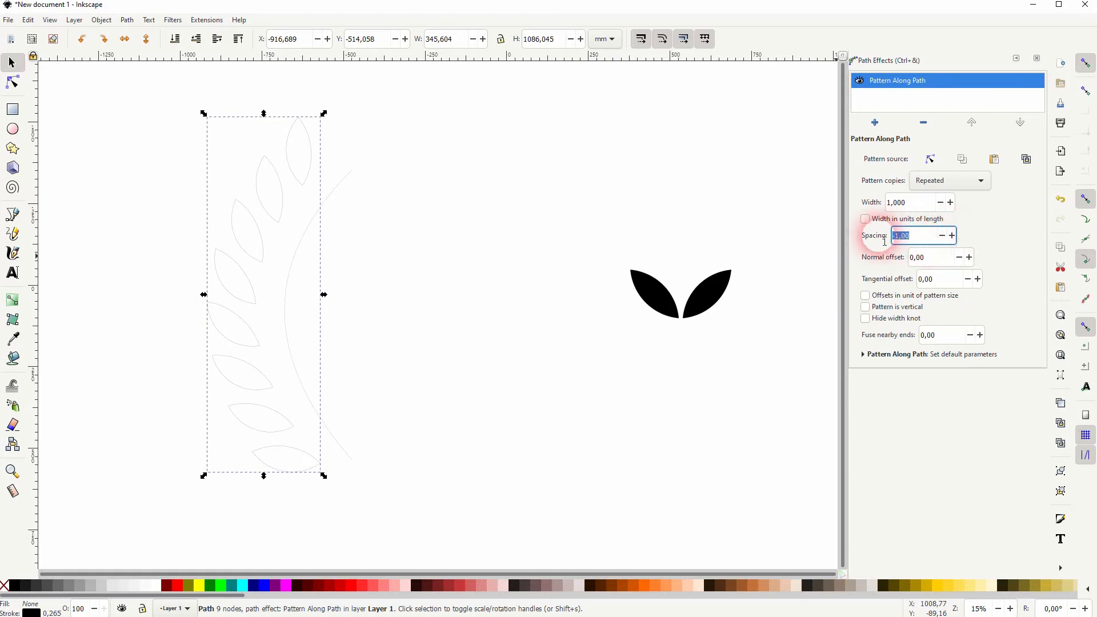
{"action": "type", "text": "-10"}
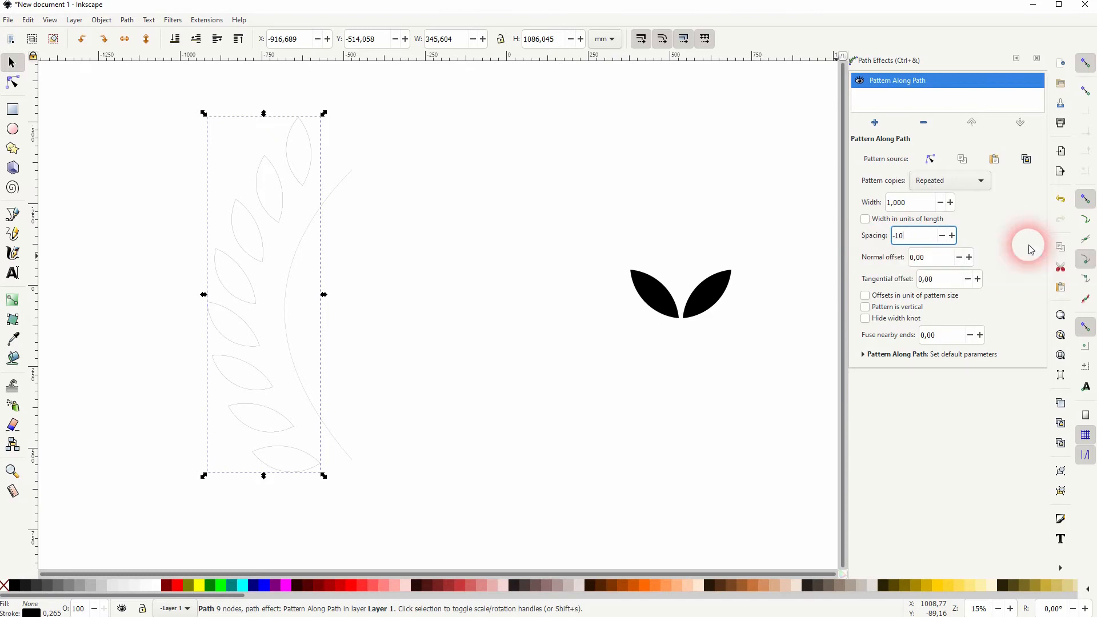
{"action": "key", "text": "Return"}
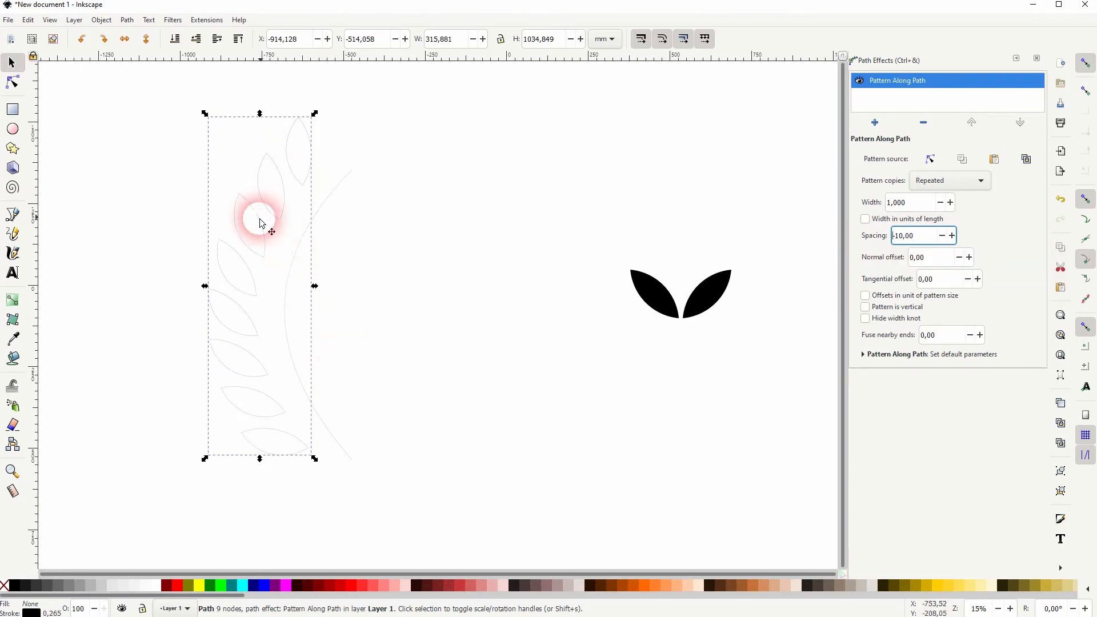
{"action": "left_click", "coordinate": [932, 256]}
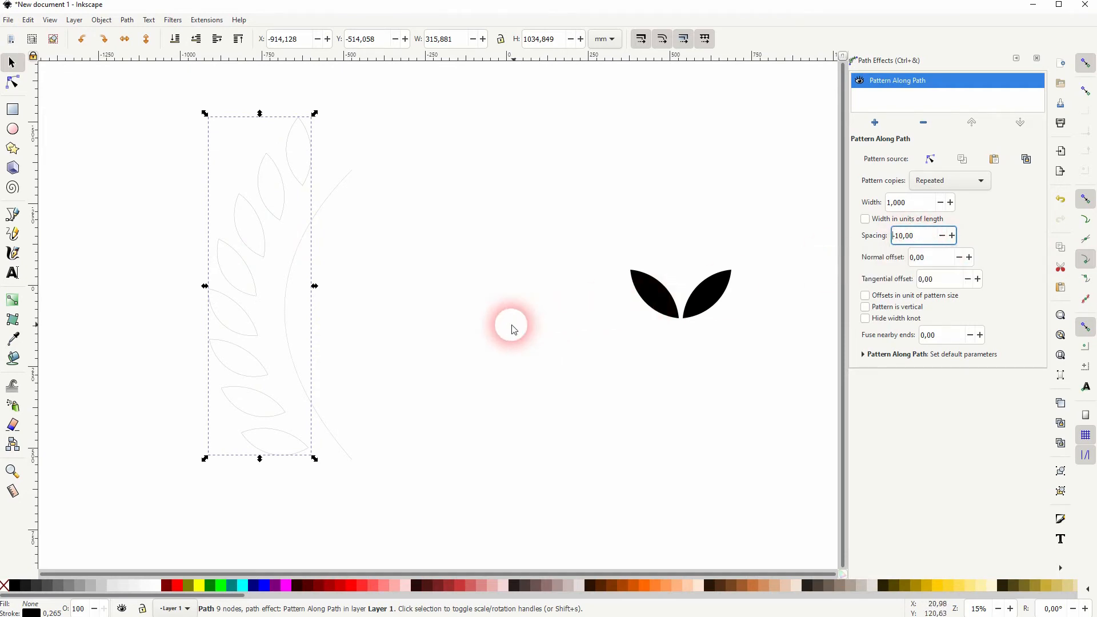
{"action": "left_click", "coordinate": [449, 330]}
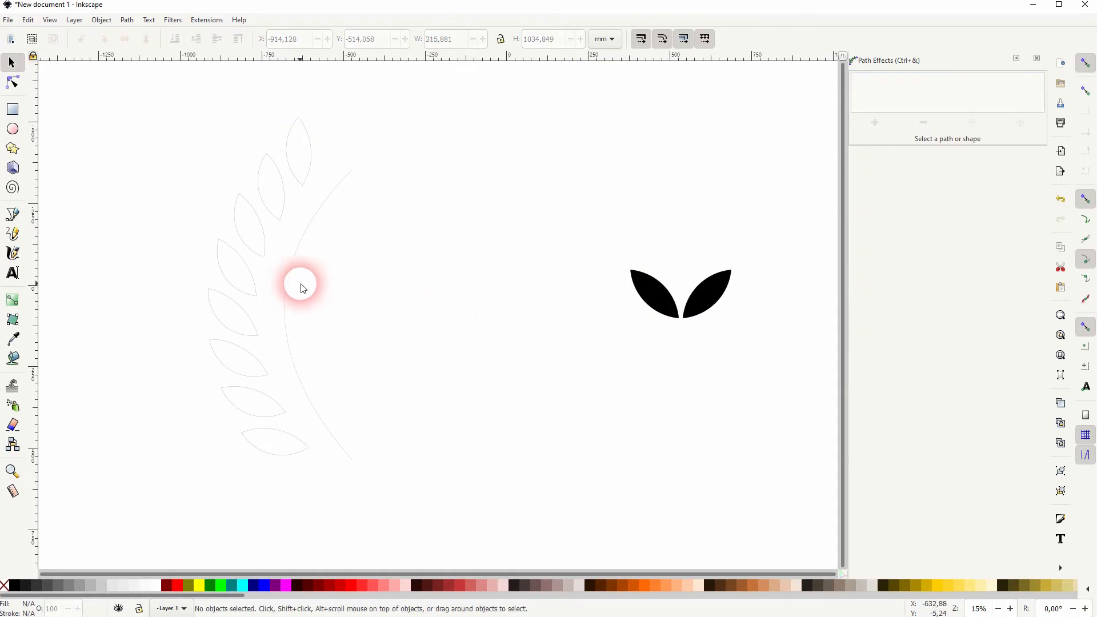
Step: Copy the left leaf of the pair and add the Pattern Along Path effect to the inner arc
{"action": "left_click", "coordinate": [660, 293]}
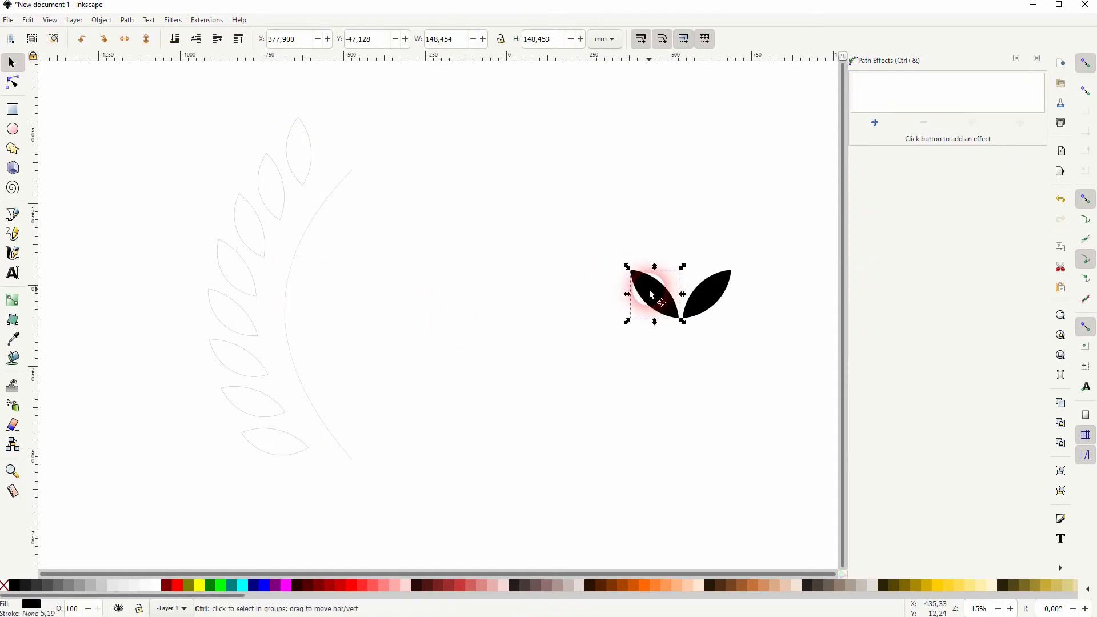
{"action": "left_click", "coordinate": [291, 279]}
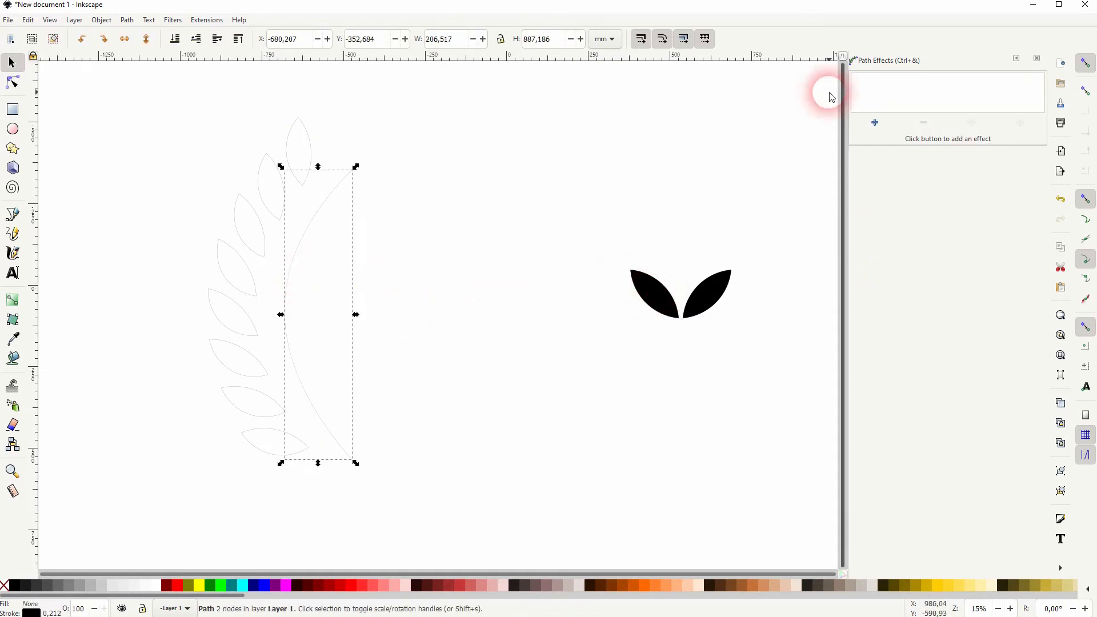
{"action": "left_click", "coordinate": [875, 123]}
{"action": "left_click", "coordinate": [423, 372]}
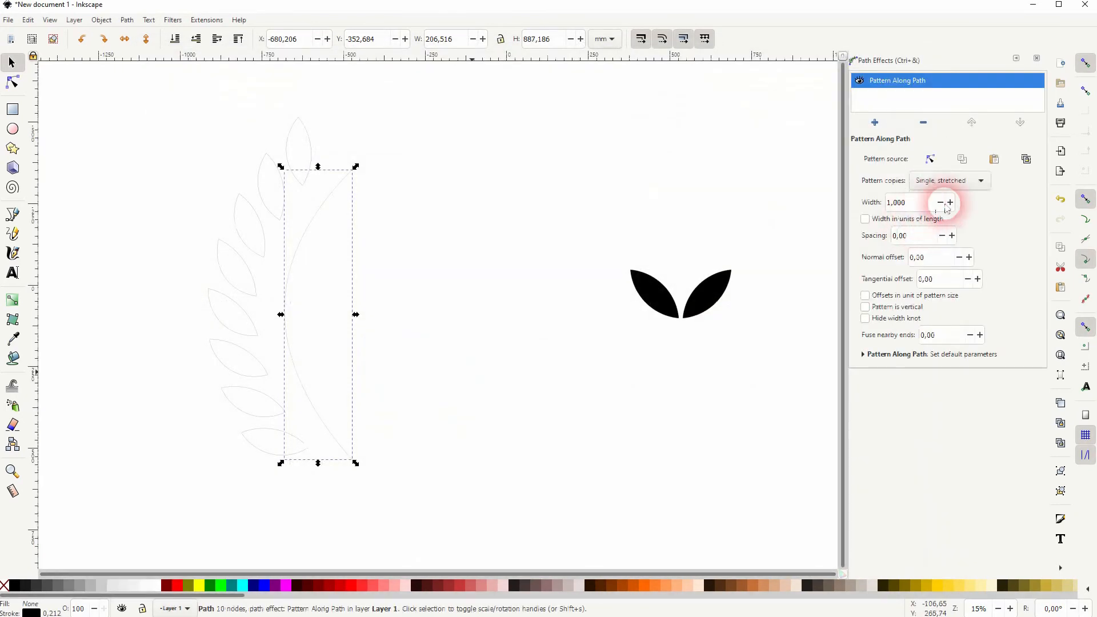
Step: Configure the inner arc's effect to use the copied leaf as Repeated pattern copies with a spacing of -10
{"action": "left_click", "coordinate": [994, 160]}
{"action": "left_click", "coordinate": [976, 180]}
{"action": "left_click", "coordinate": [959, 142]}
{"action": "left_click", "coordinate": [995, 236]}
{"action": "left_click_drag", "start_coordinate": [937, 237], "coordinate": [867, 246]}
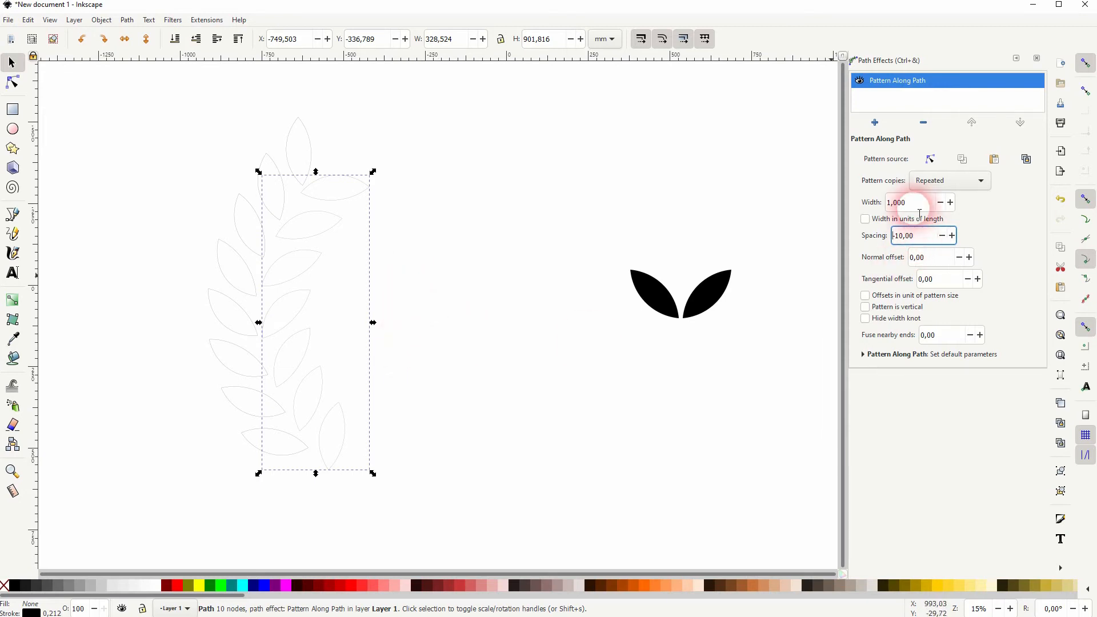
Step: Try spacings of 10 and 5 for the inner arc's leaves, and finally set the spacing to 0
{"action": "left_click_drag", "start_coordinate": [929, 235], "coordinate": [892, 236]}
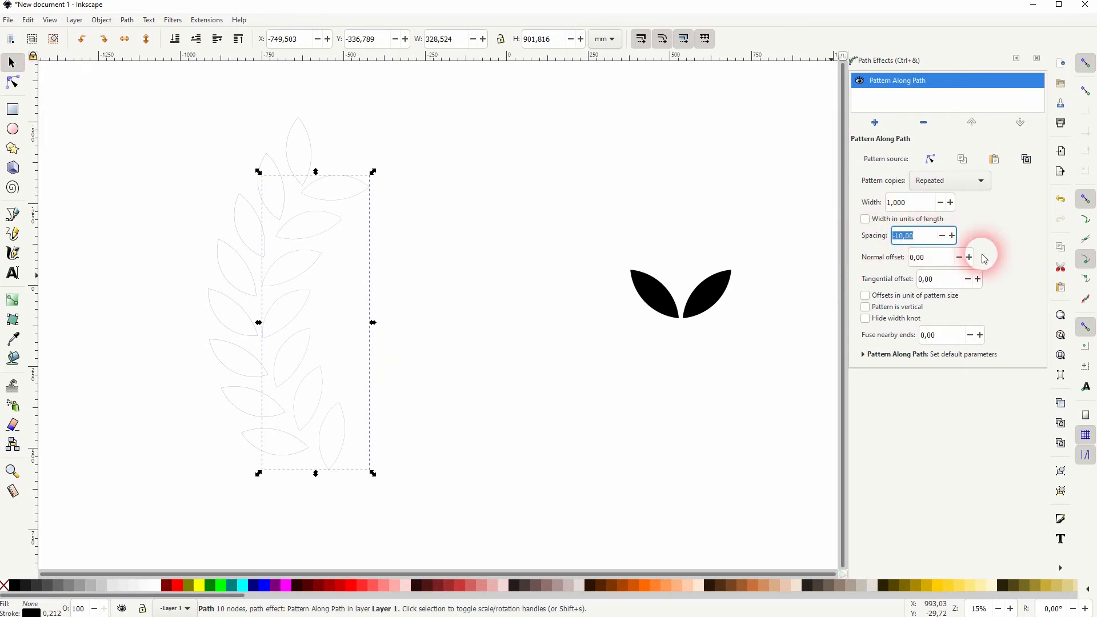
{"action": "key", "text": "Return"}
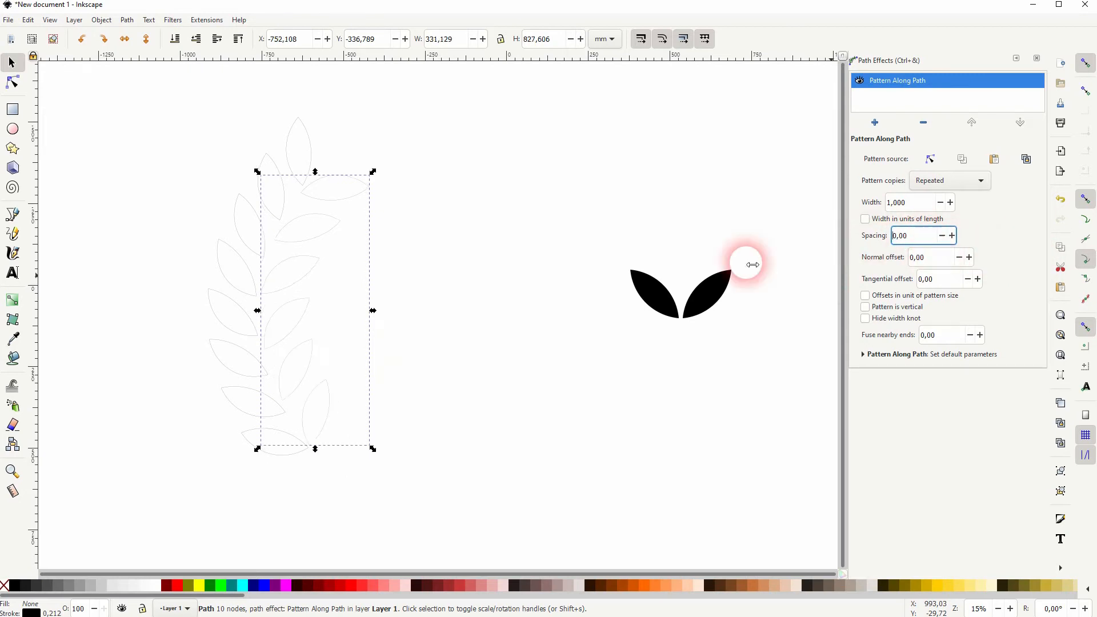
{"action": "left_click", "coordinate": [927, 239]}
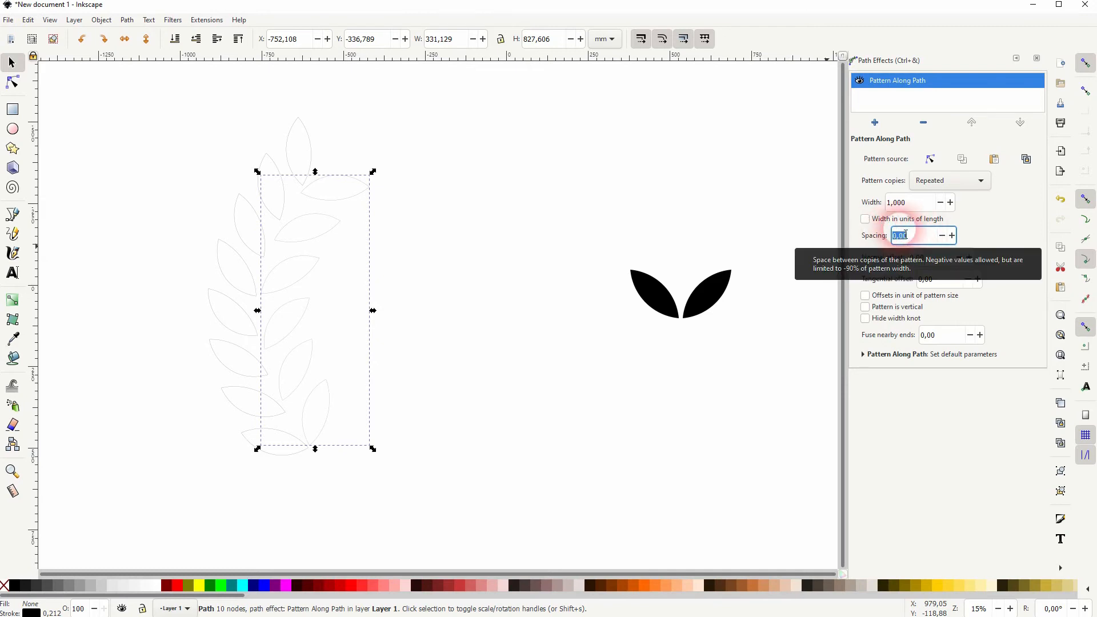
{"action": "type", "text": "10"}
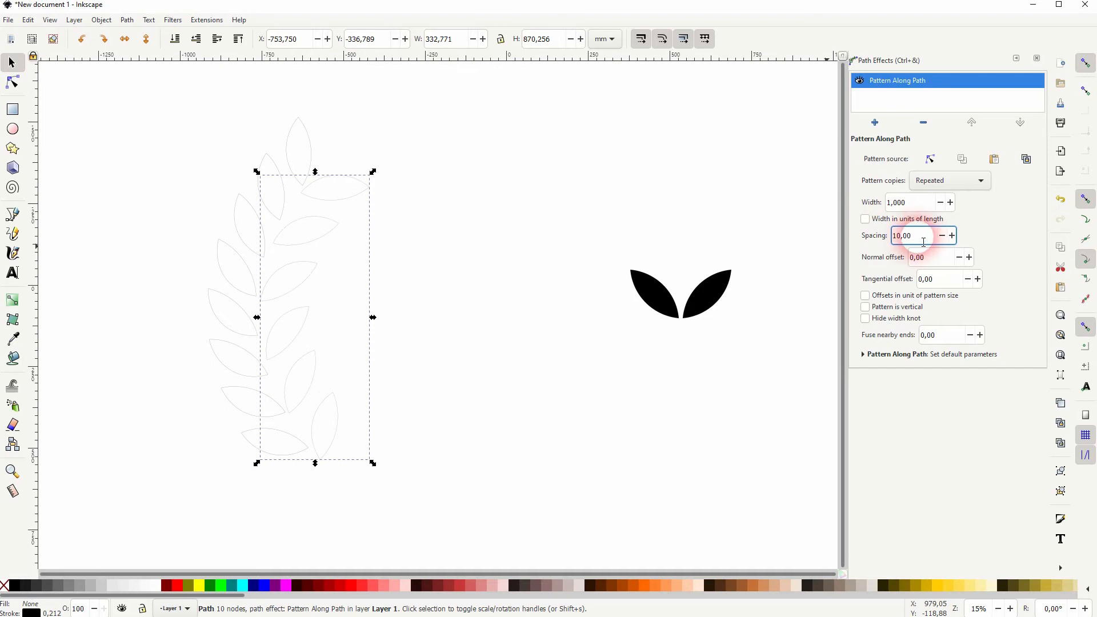
{"action": "left_click_drag", "start_coordinate": [921, 244], "coordinate": [864, 243]}
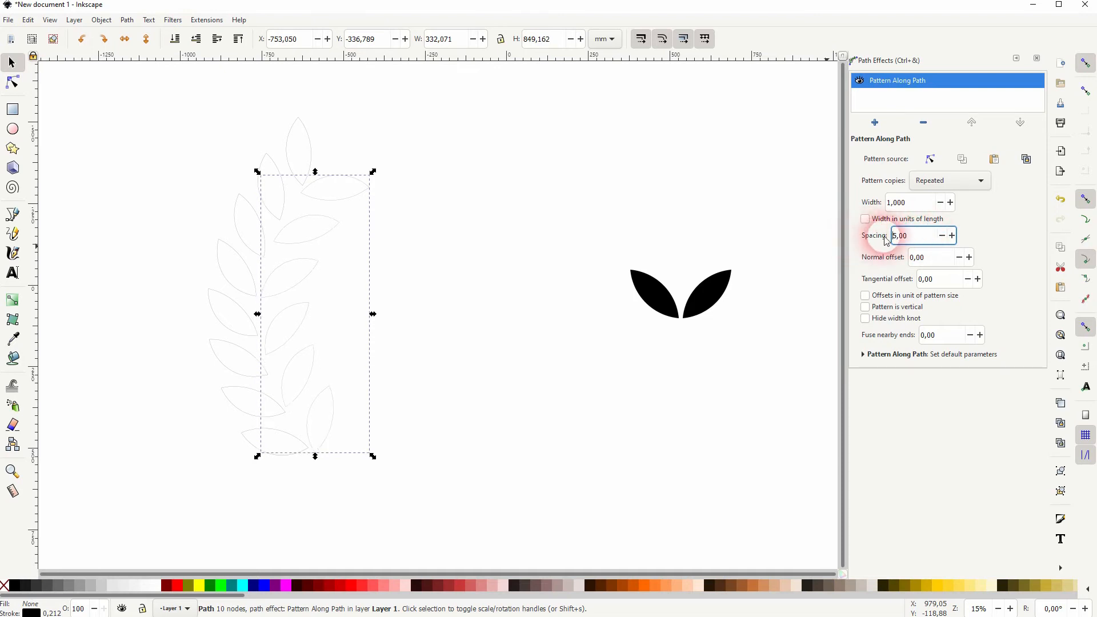
{"action": "type", "text": "0"}
{"action": "key", "text": "Return"}
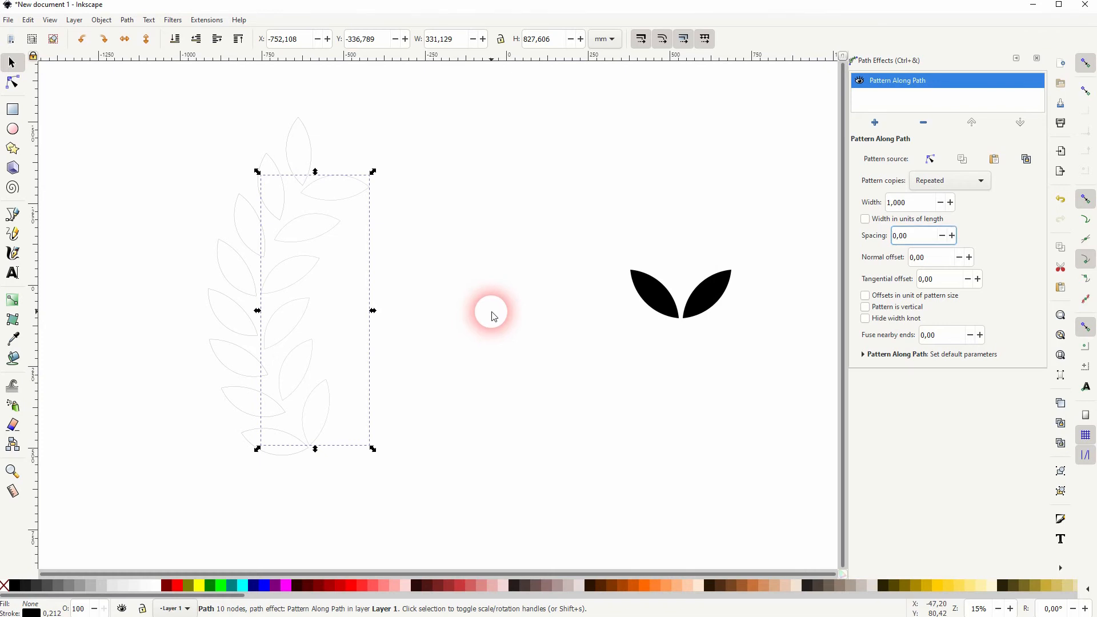
{"action": "left_click", "coordinate": [494, 316]}
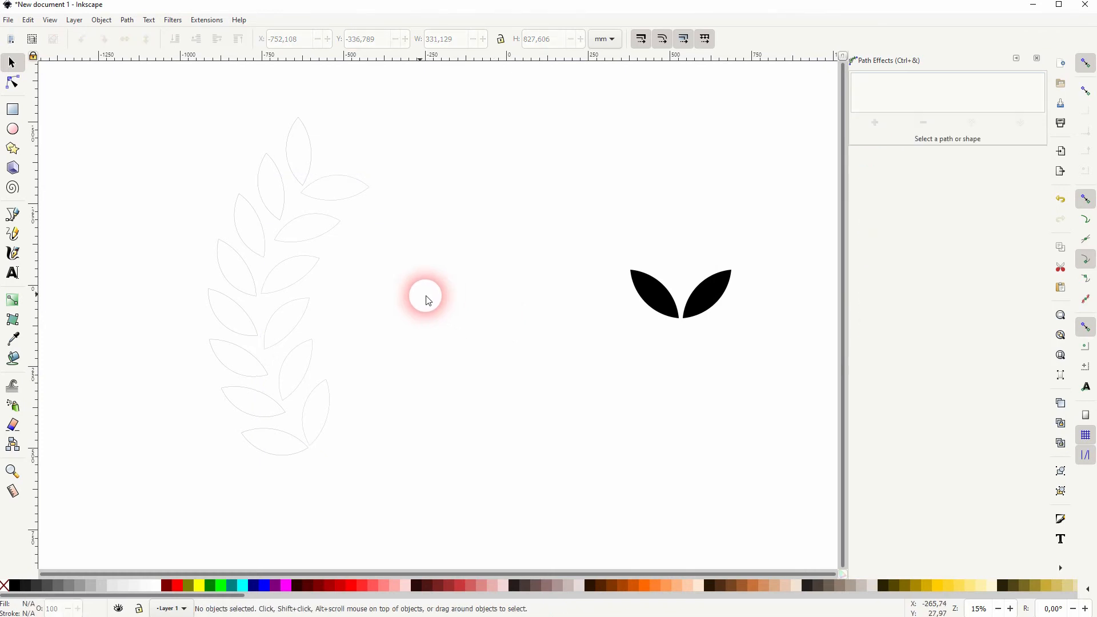
Step: Move the inner leaf row about 18 mm away from the outer row and close the path effects settings
{"action": "left_click", "coordinate": [306, 305]}
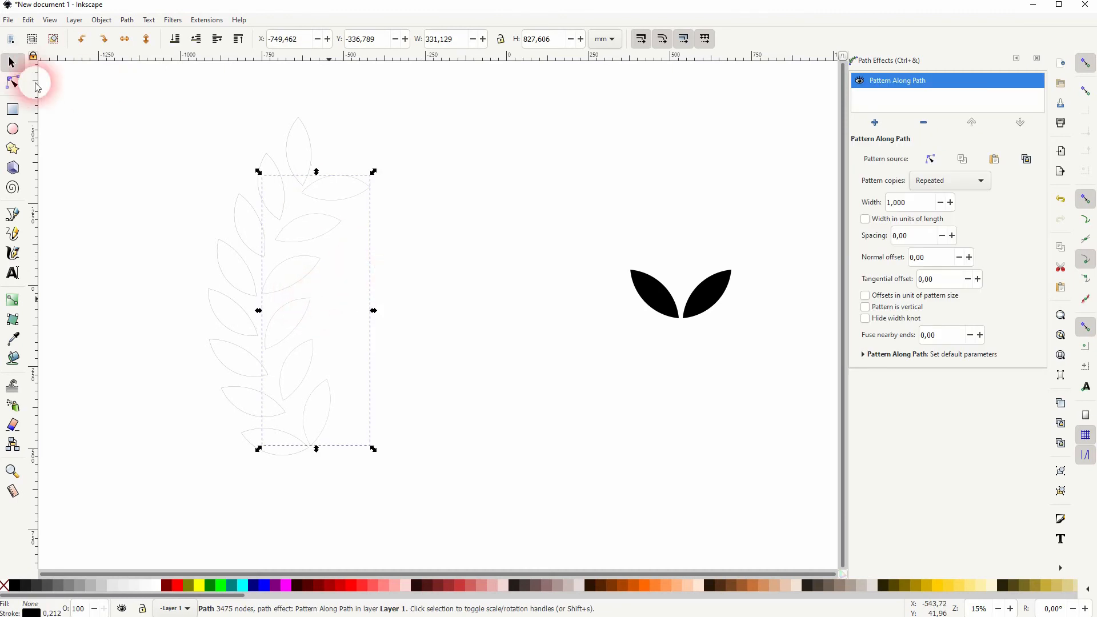
{"action": "left_click_drag", "start_coordinate": [281, 297], "coordinate": [290, 293]}
{"action": "left_click", "coordinate": [476, 360]}
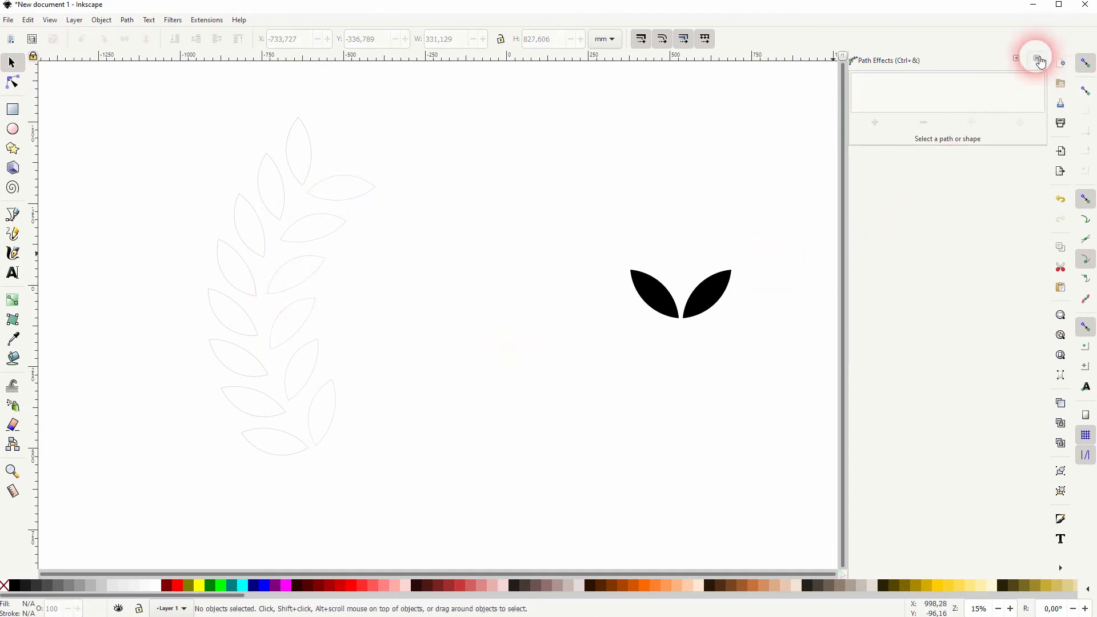
{"action": "left_click", "coordinate": [1037, 57]}
Step: Convert both leaf rows to paths and give them a black fill without a stroke
{"action": "left_click_drag", "start_coordinate": [147, 479], "coordinate": [507, 81]}
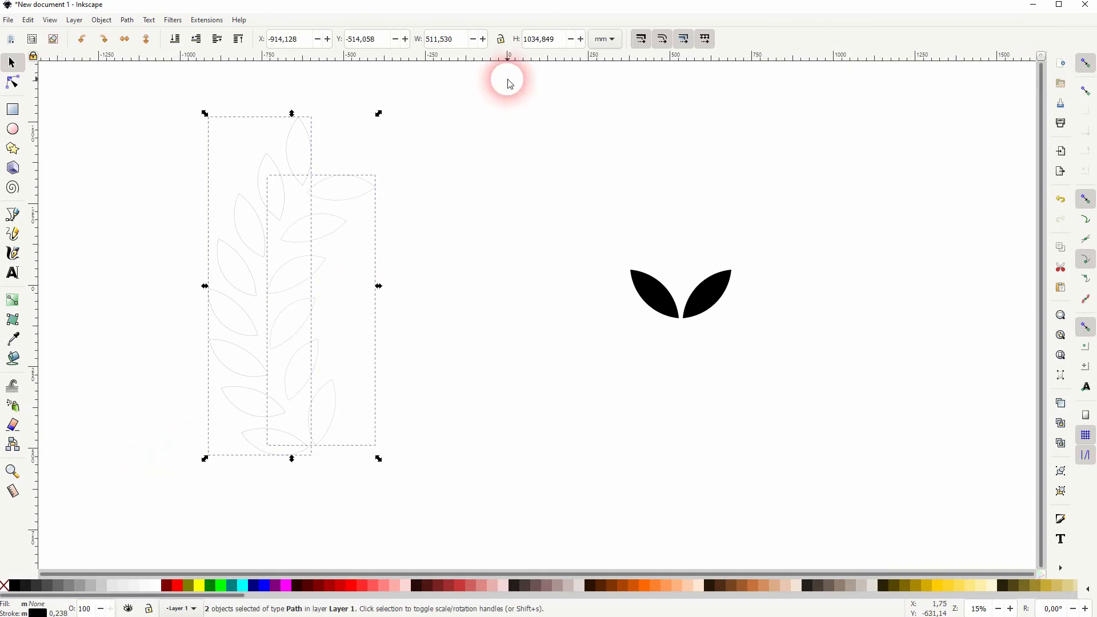
{"action": "left_click", "coordinate": [127, 21]}
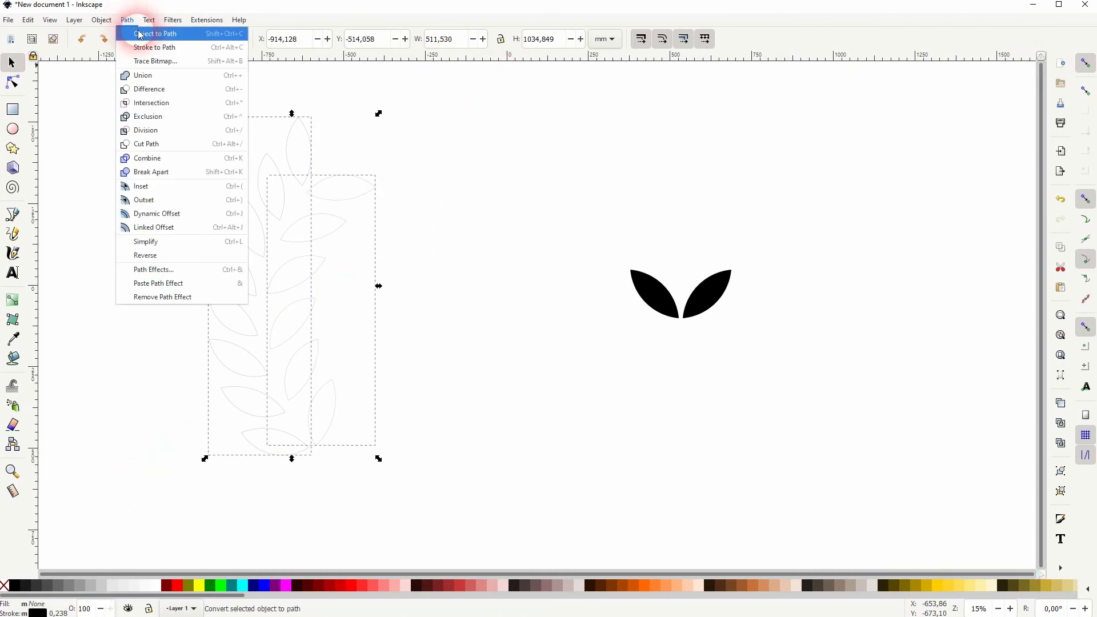
{"action": "left_click", "coordinate": [139, 34]}
{"action": "left_click", "coordinate": [18, 585]}
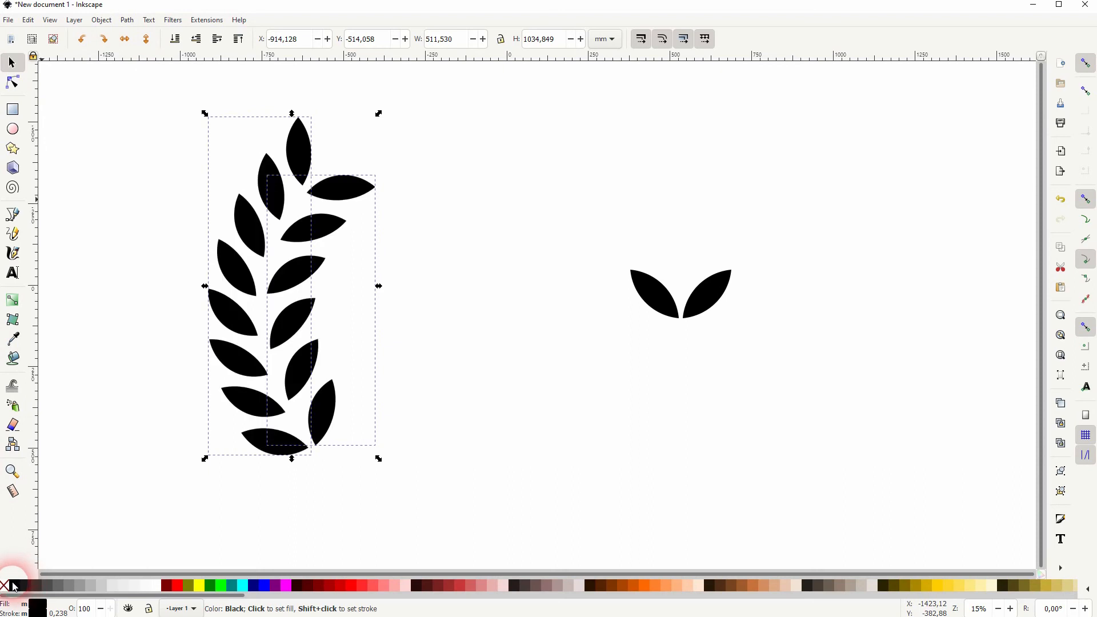
{"action": "left_click", "coordinate": [463, 433]}
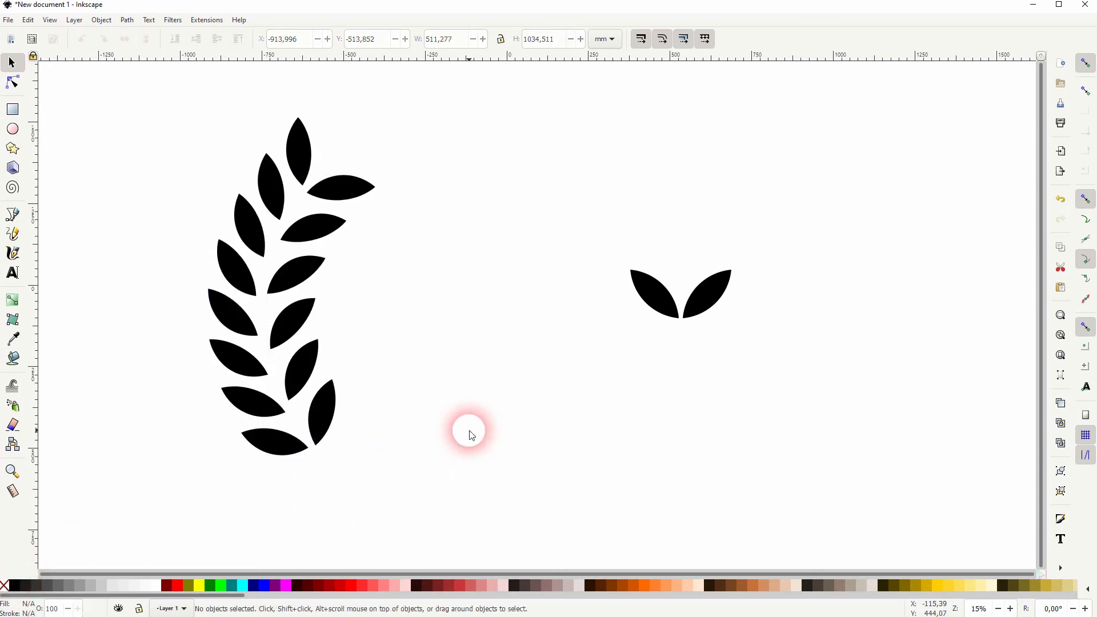
Step: Move the inner leaf row about 16 mm back toward the outer row
{"action": "left_click", "coordinate": [285, 326]}
{"action": "left_click_drag", "start_coordinate": [285, 326], "coordinate": [275, 327]}
Step: Duplicate both leaf rows and place the copy, flipped horizontally, opposite the original branch
{"action": "left_click_drag", "start_coordinate": [127, 520], "coordinate": [482, 105]}
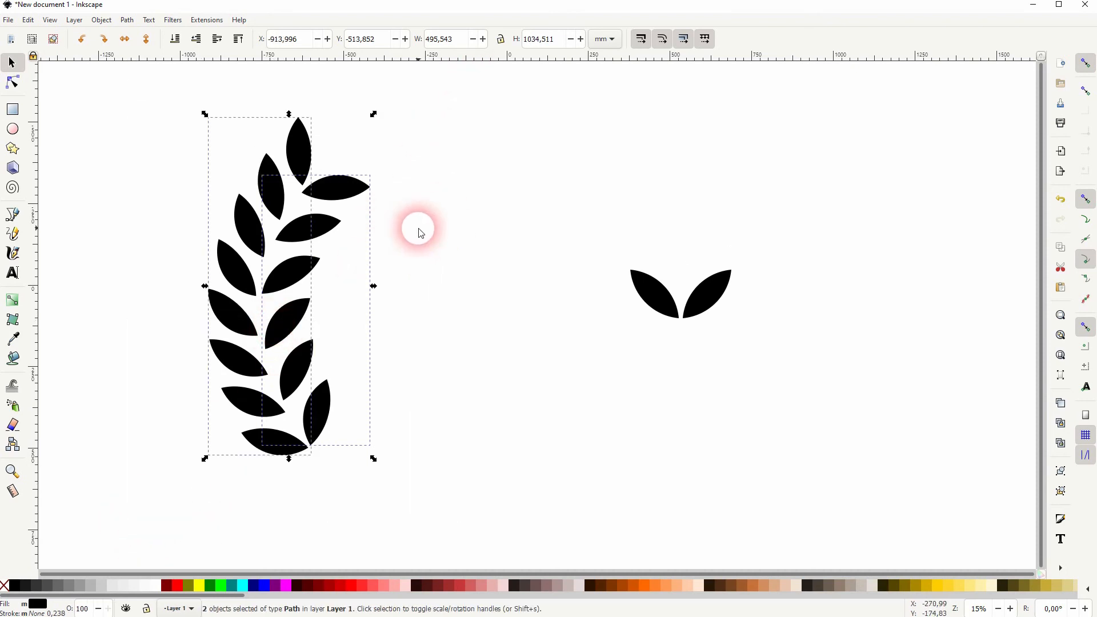
{"action": "key", "text": "ctrl"}
{"action": "key", "text": "ctrl+d"}
{"action": "left_click_drag", "start_coordinate": [249, 222], "coordinate": [505, 228]}
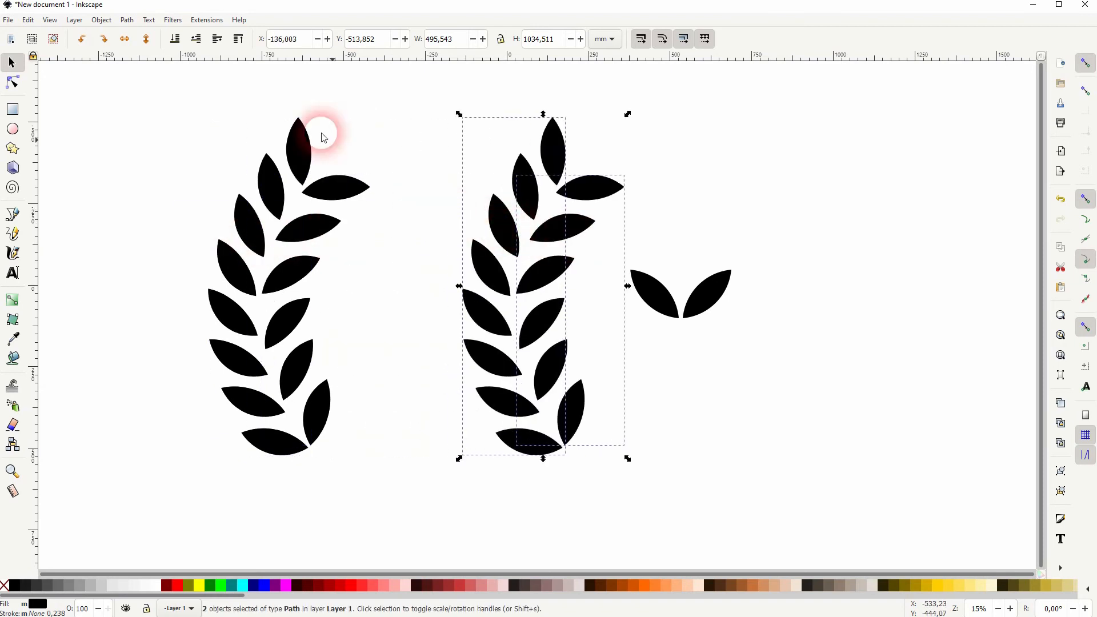
{"action": "left_click", "coordinate": [102, 20]}
{"action": "left_click", "coordinate": [141, 315]}
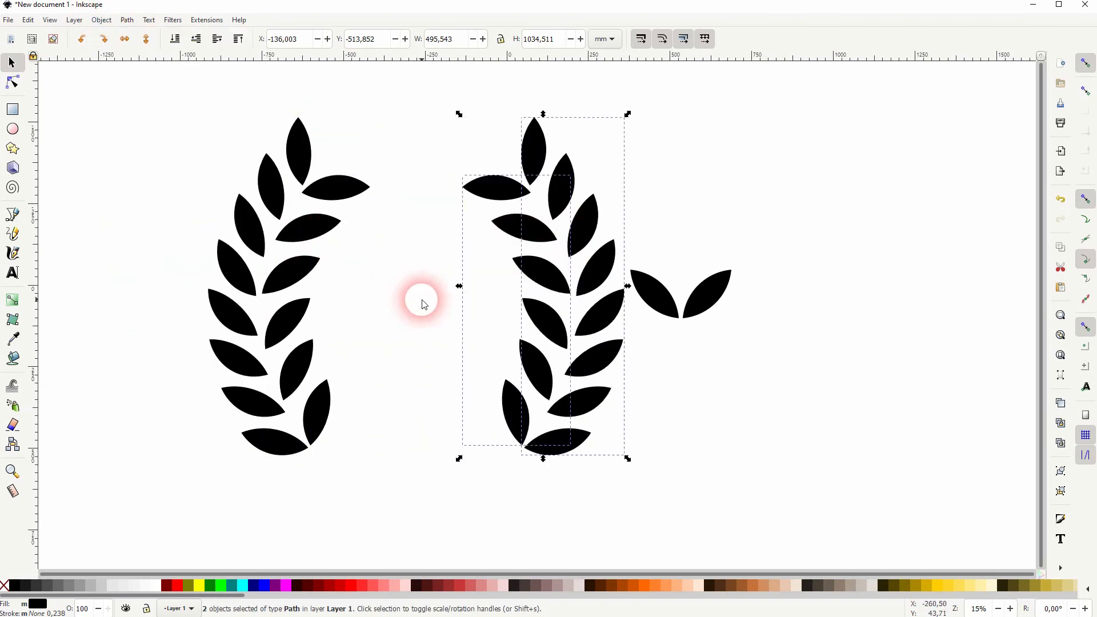
{"action": "left_click_drag", "start_coordinate": [547, 280], "coordinate": [491, 277]}
Step: Delete the two separate source leaves beside the wreath
{"action": "left_click", "coordinate": [487, 510]}
{"action": "left_click_drag", "start_coordinate": [631, 345], "coordinate": [771, 249]}
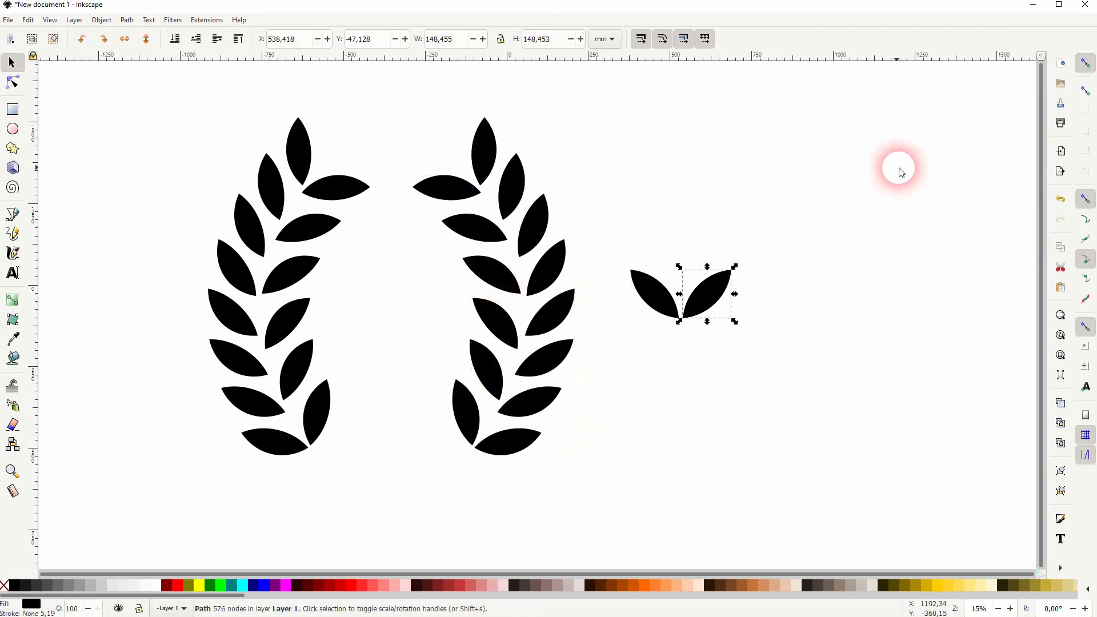
{"action": "key", "text": "Delete"}
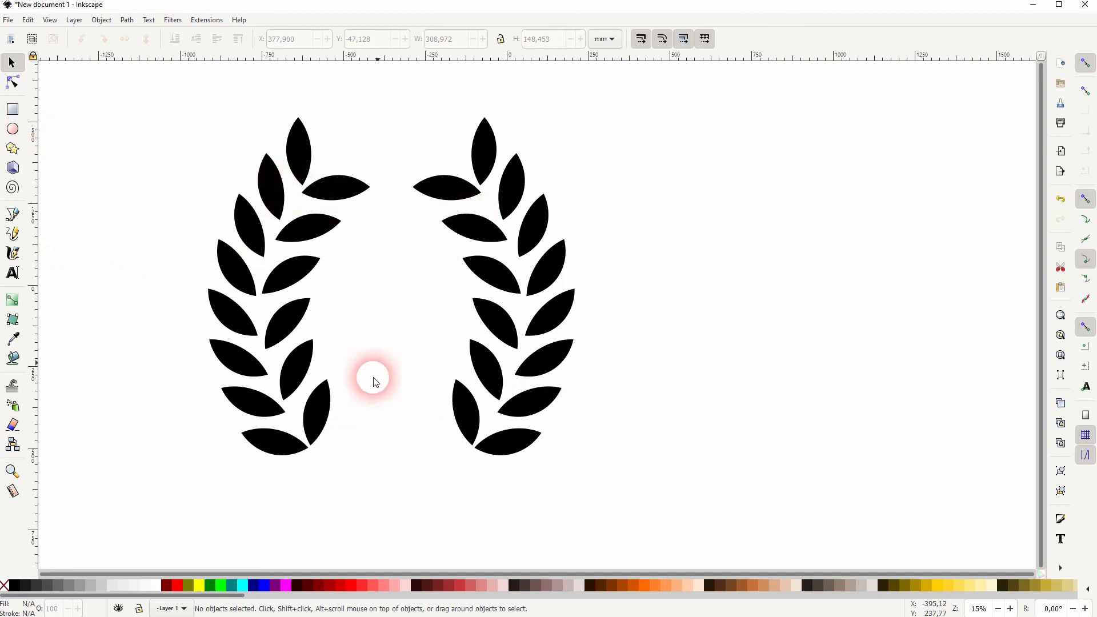
Step: Rotate the left branch slightly counterclockwise and delete the mirrored branch opposite it
{"action": "left_click_drag", "start_coordinate": [153, 478], "coordinate": [403, 125]}
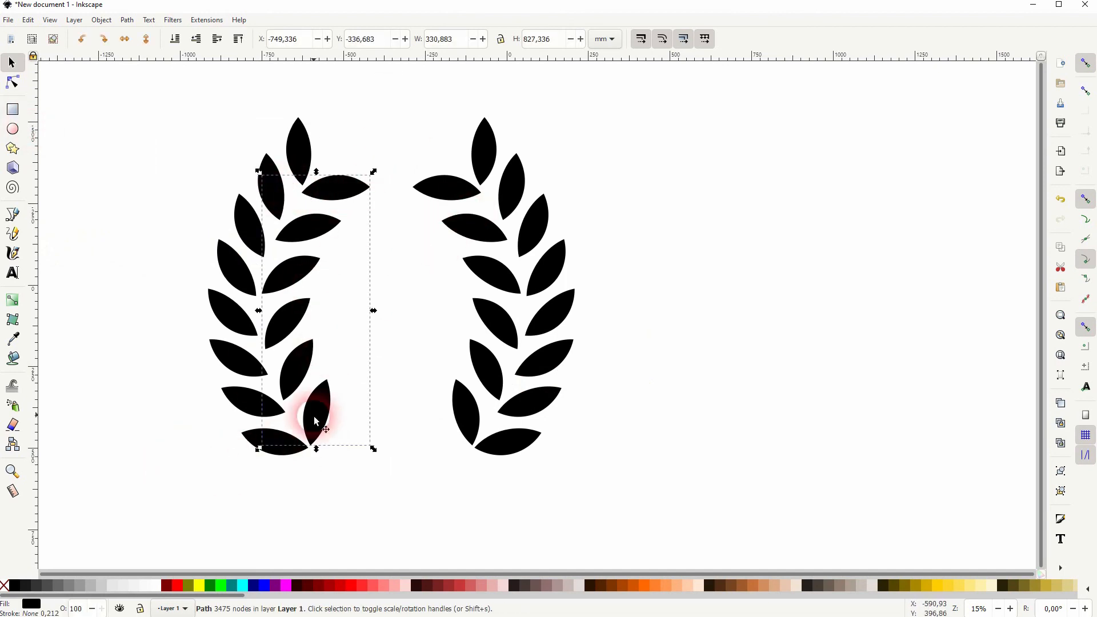
{"action": "left_click_drag", "start_coordinate": [142, 509], "coordinate": [409, 76]}
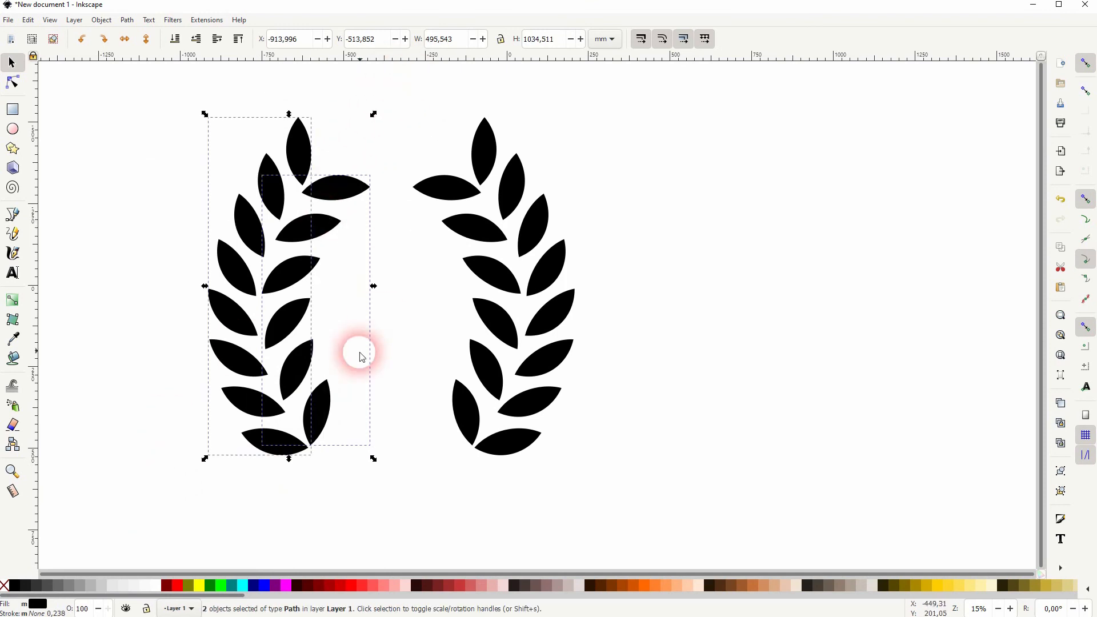
{"action": "left_click", "coordinate": [280, 456]}
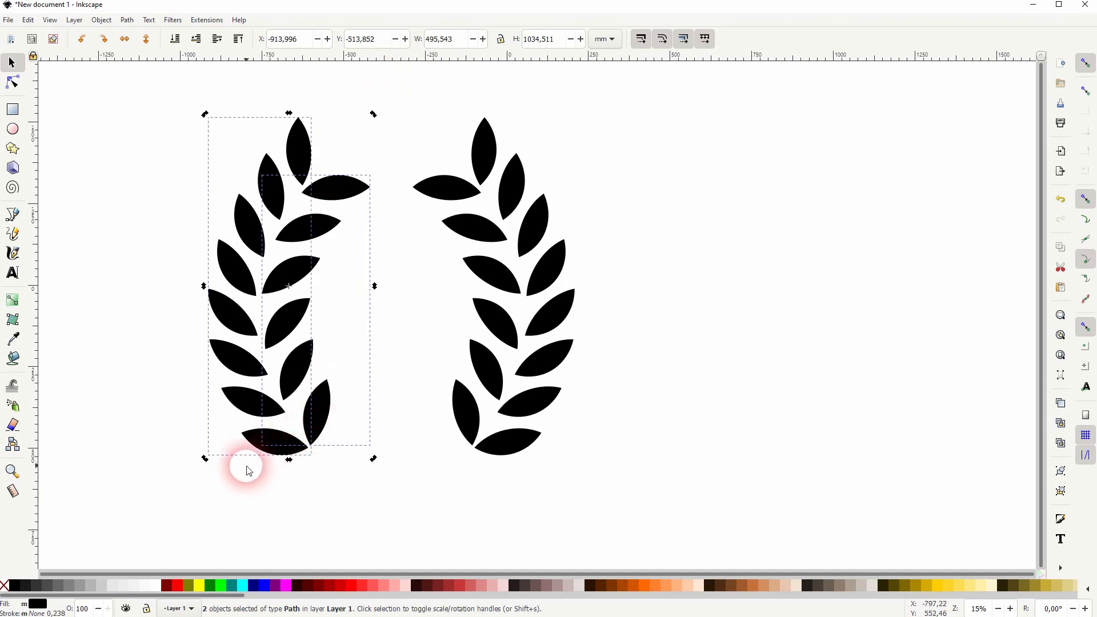
{"action": "left_click_drag", "start_coordinate": [375, 458], "coordinate": [636, 60]}
{"action": "left_click", "coordinate": [404, 488]}
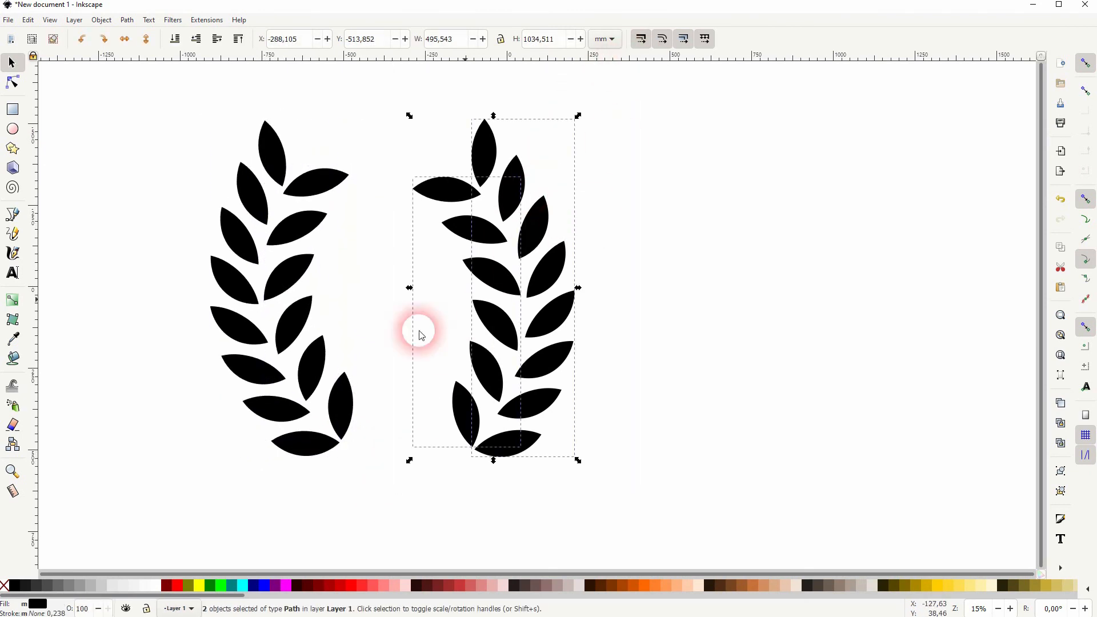
{"action": "key", "text": "Delete"}
Step: Duplicate the rotated branch and place the copy, flipped horizontally, opposite the original to complete the wreath
{"action": "left_click_drag", "start_coordinate": [152, 480], "coordinate": [412, 80]}
{"action": "key", "text": "ctrl+d"}
{"action": "left_click_drag", "start_coordinate": [238, 232], "coordinate": [465, 233]}
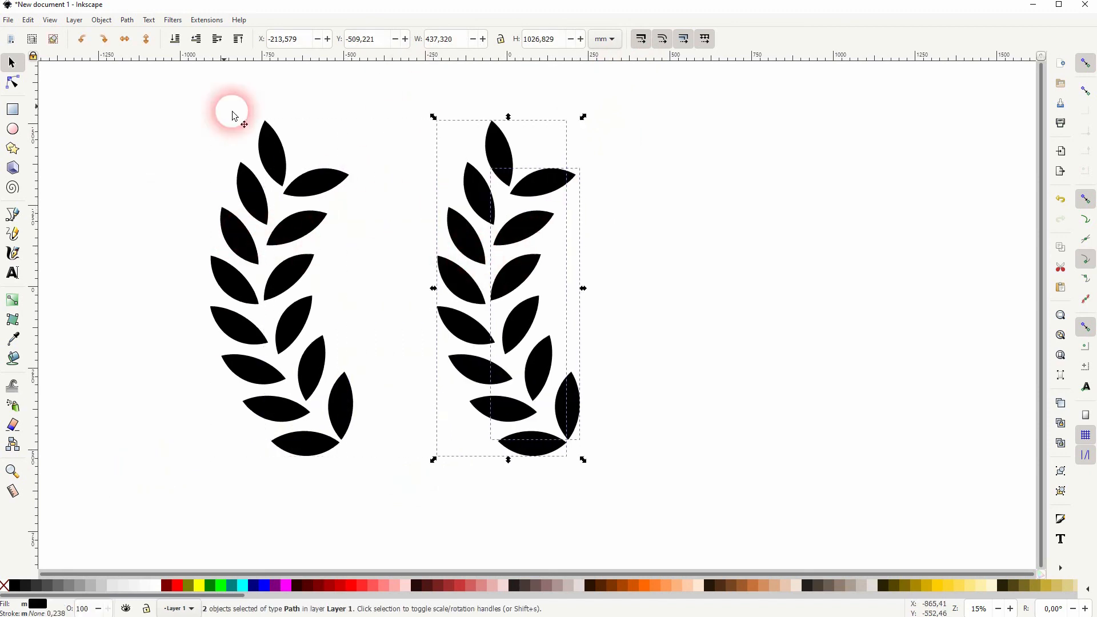
{"action": "left_click", "coordinate": [102, 20]}
{"action": "left_click", "coordinate": [157, 309]}
{"action": "left_click_drag", "start_coordinate": [451, 406], "coordinate": [405, 417]}
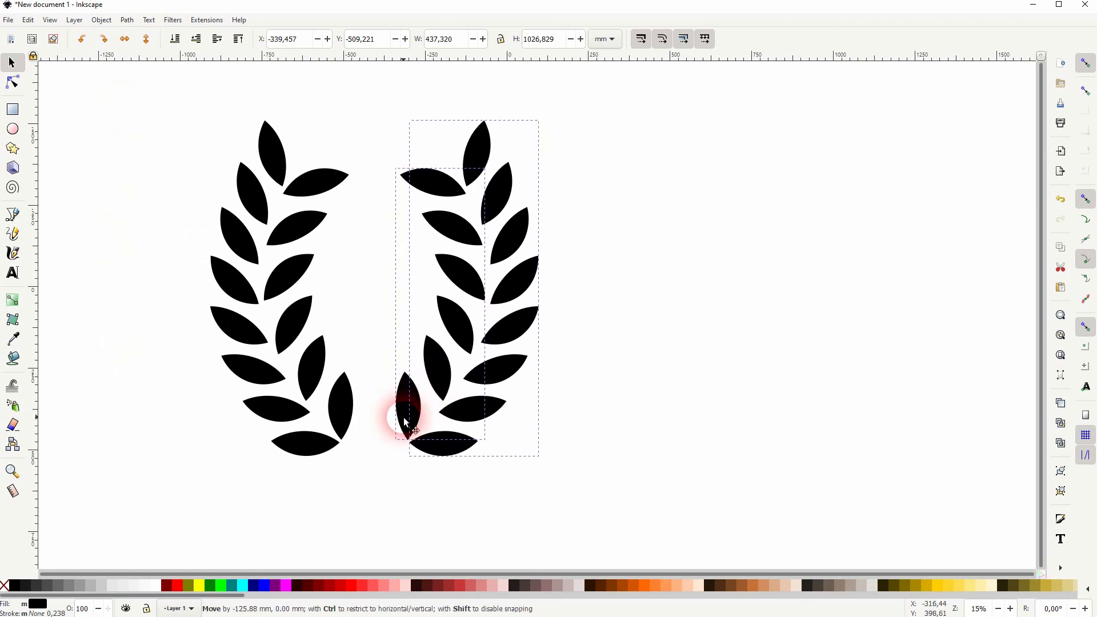
{"action": "left_click", "coordinate": [655, 404]}
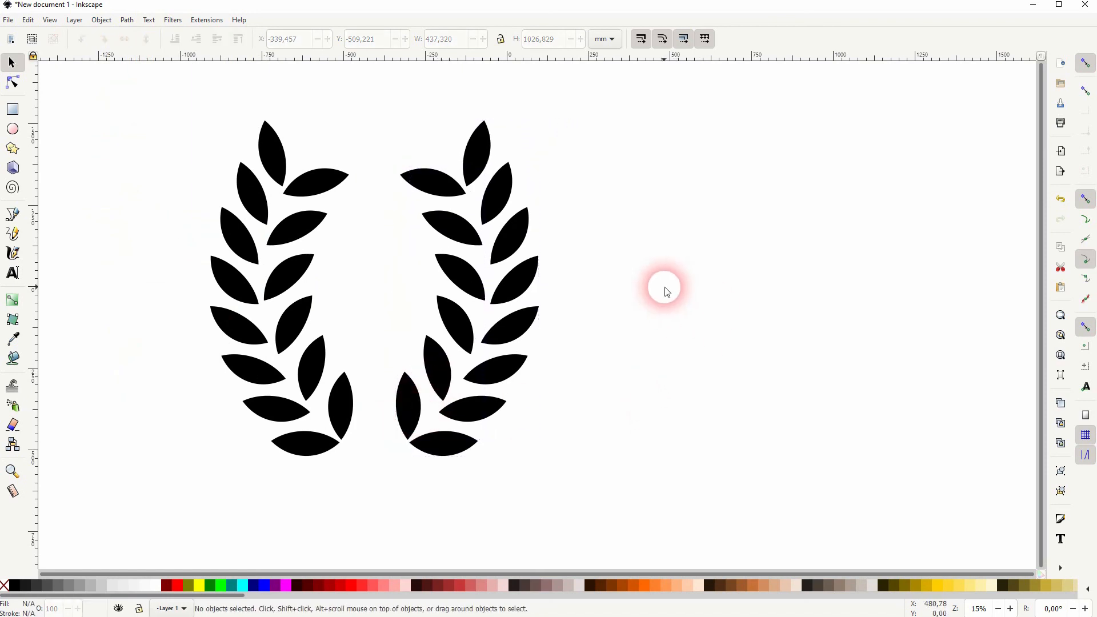